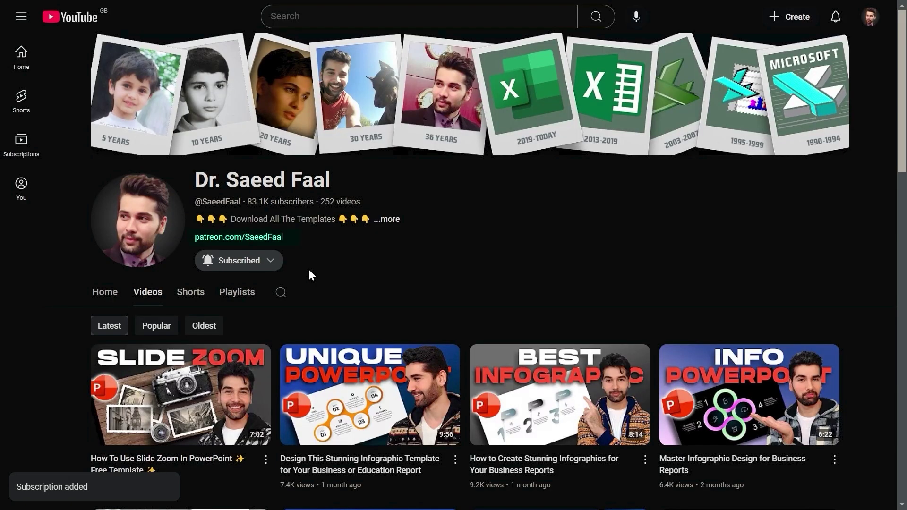
Open the creator's Patreon page and scroll past the membership tiers to the recent template posts
{"action": "left_click", "coordinate": [255, 238]}
{"action": "scroll", "coordinate": [747, 333], "scroll_direction": "down", "scroll_amount": 8}
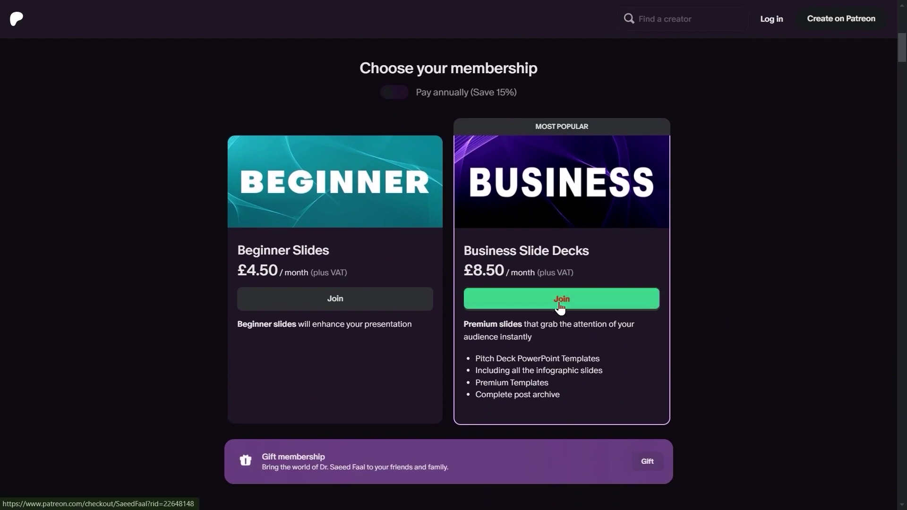
{"action": "scroll", "coordinate": [725, 288], "scroll_direction": "down", "scroll_amount": 6}
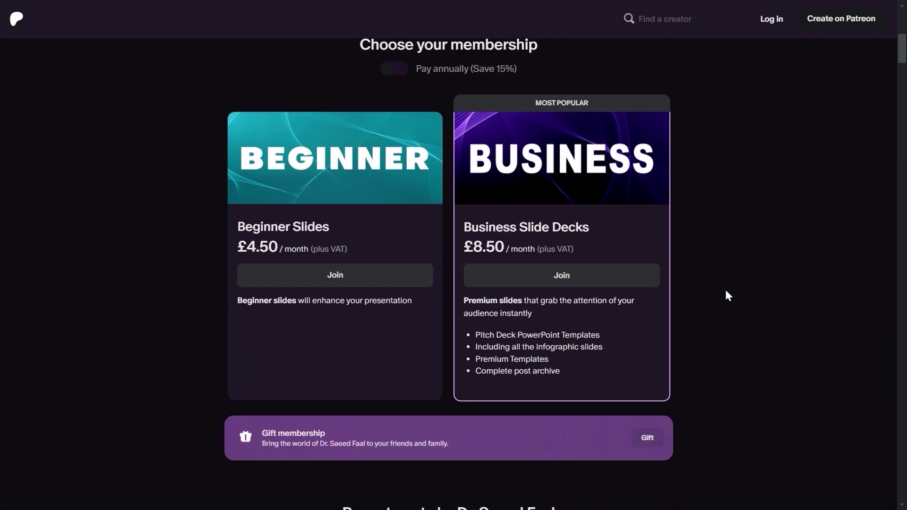
{"action": "scroll", "coordinate": [724, 288], "scroll_direction": "down", "scroll_amount": 9}
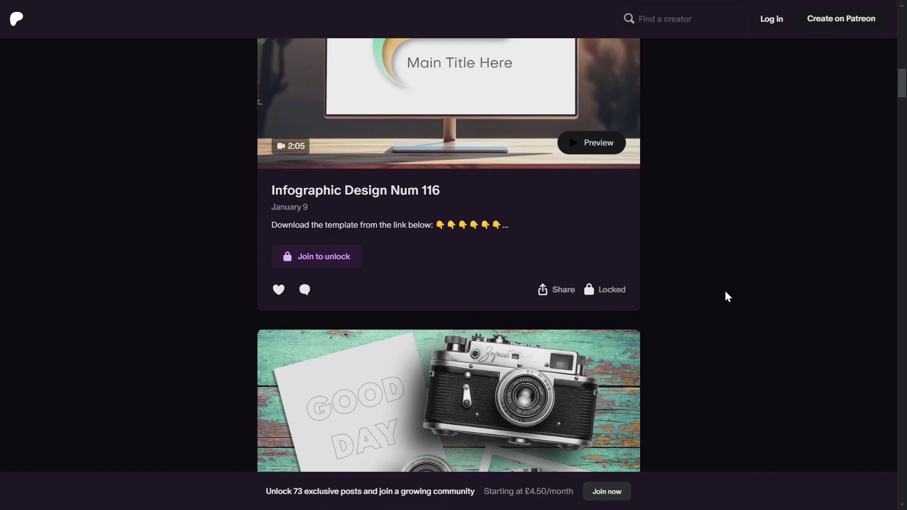
{"action": "scroll", "coordinate": [725, 294], "scroll_direction": "down", "scroll_amount": 12}
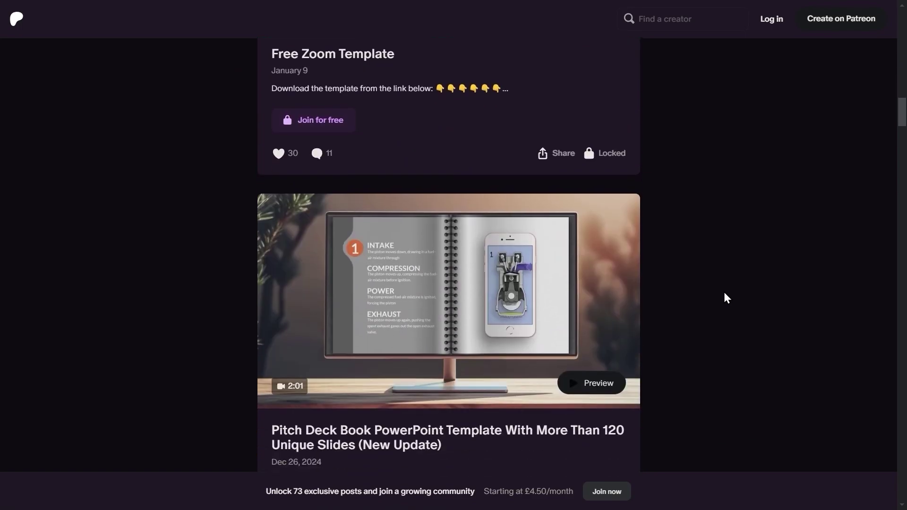
{"action": "scroll", "coordinate": [725, 293], "scroll_direction": "down", "scroll_amount": 10}
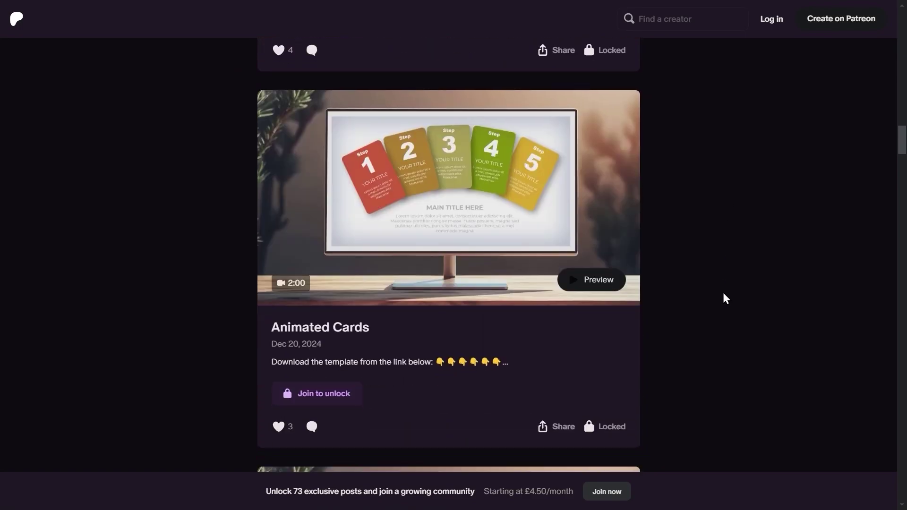
{"action": "scroll", "coordinate": [726, 298], "scroll_direction": "down", "scroll_amount": 11}
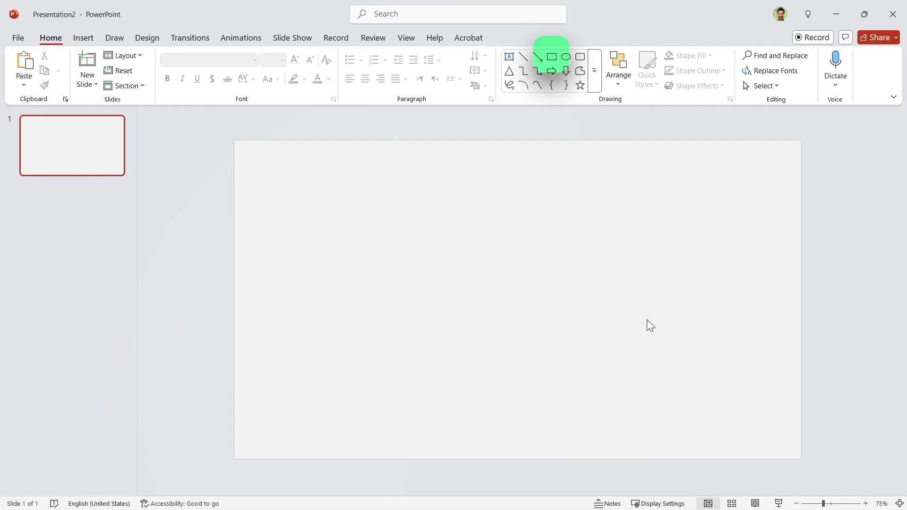
Draw a rectangle, size it to 4.74 × 4.74 inches, and align it to the slide's middle
{"action": "left_click", "coordinate": [554, 60]}
{"action": "left_click_drag", "start_coordinate": [454, 216], "coordinate": [566, 326]}
{"action": "left_click", "coordinate": [794, 62]}
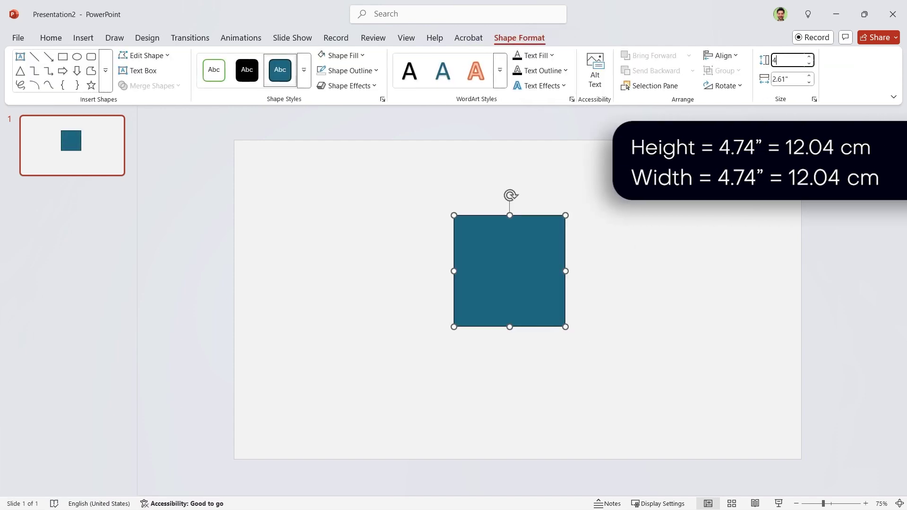
{"action": "left_click", "coordinate": [795, 81]}
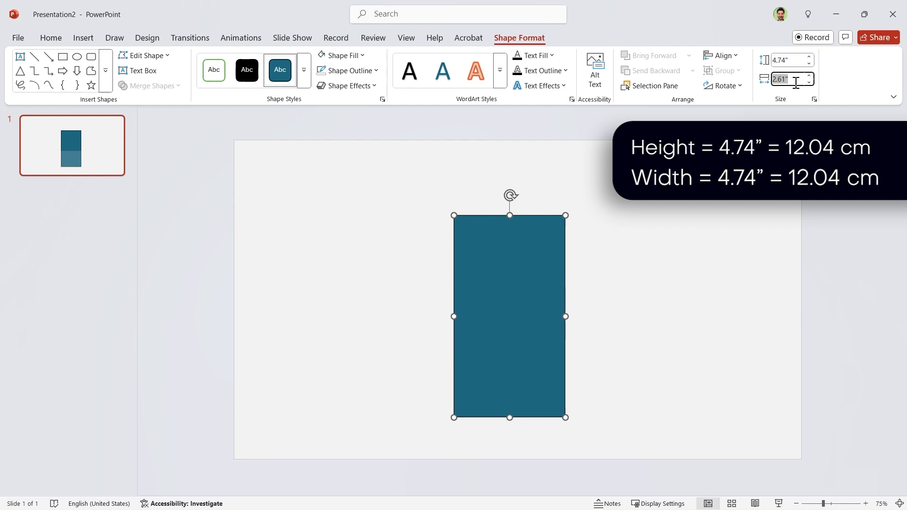
{"action": "type", "text": "4.74"}
{"action": "key", "text": "Return"}
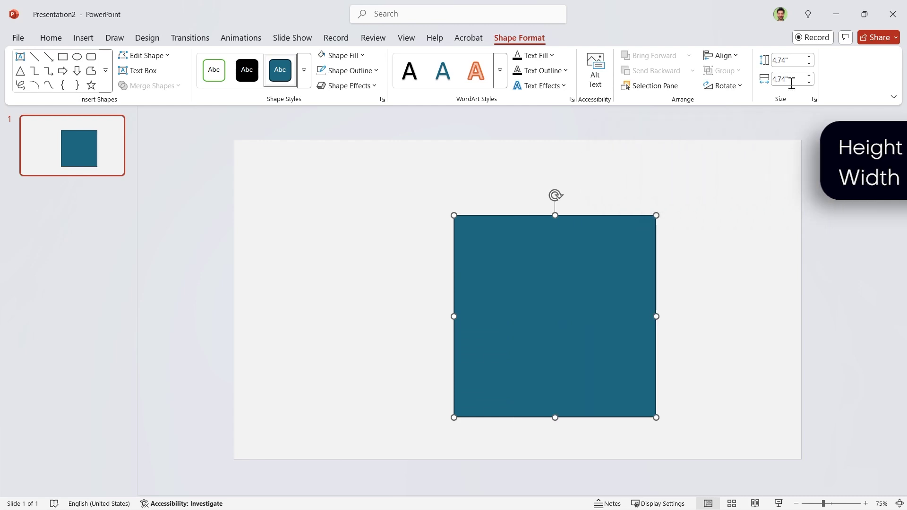
{"action": "left_click", "coordinate": [737, 57]}
{"action": "left_click", "coordinate": [743, 140]}
{"action": "left_click", "coordinate": [723, 55]}
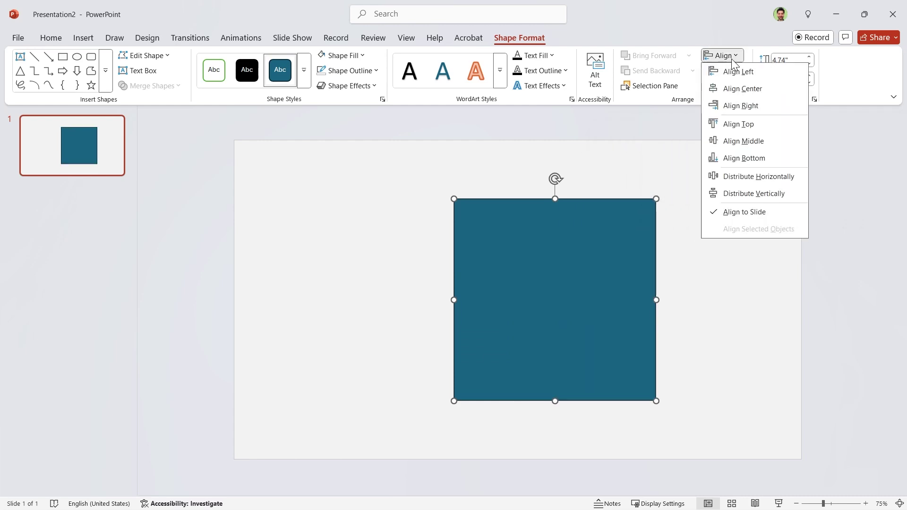
Centre the square horizontally, then draw a 2 × 2 inch circle beside it
{"action": "left_click", "coordinate": [736, 90]}
{"action": "left_click", "coordinate": [727, 158]}
{"action": "left_click", "coordinate": [566, 57]}
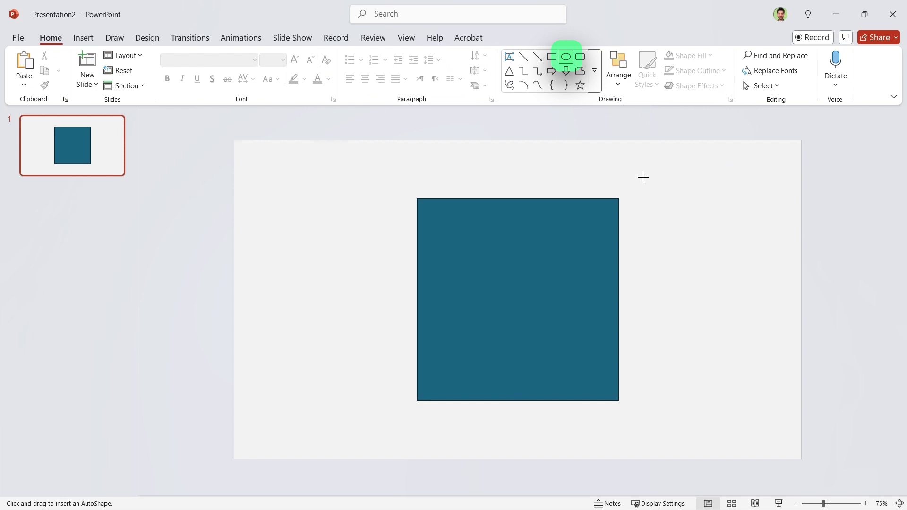
{"action": "left_click_drag", "start_coordinate": [644, 177], "coordinate": [747, 280]}
{"action": "left_click", "coordinate": [796, 60]}
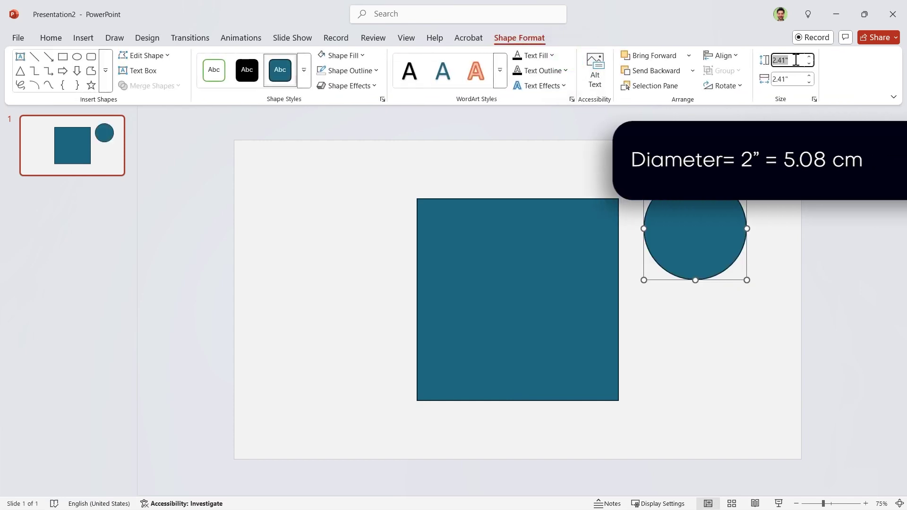
{"action": "type", "text": "2"}
{"action": "left_click", "coordinate": [794, 80]}
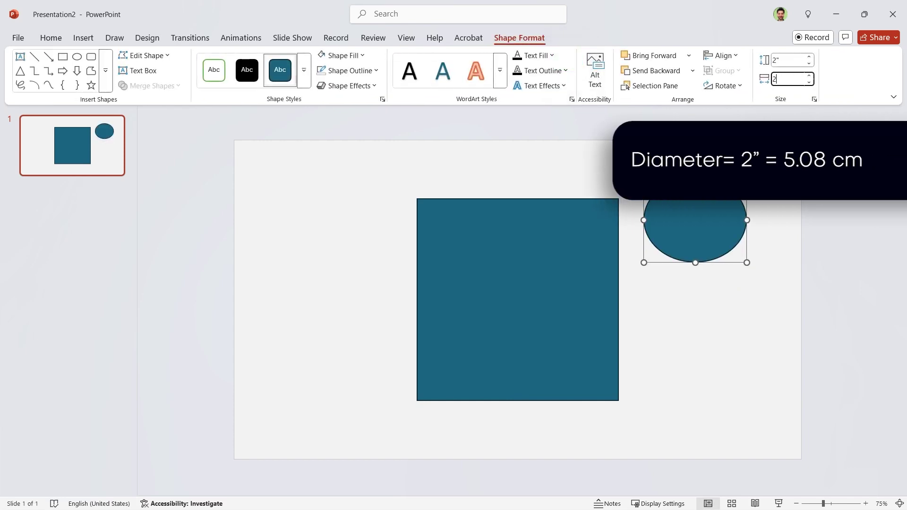
{"action": "type", "text": "2"}
{"action": "key", "text": "Return"}
Duplicate the circle below and resize the copy to 1.6 × 1.6 inches
{"action": "left_click_drag", "start_coordinate": [695, 263], "coordinate": [695, 381], "text": "ctrl"}
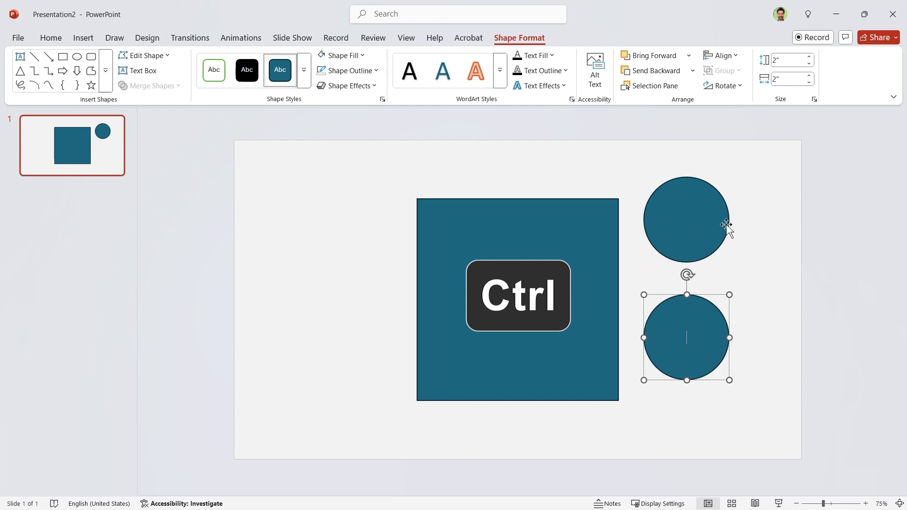
{"action": "left_click", "coordinate": [782, 60]}
{"action": "type", "text": "1.6"}
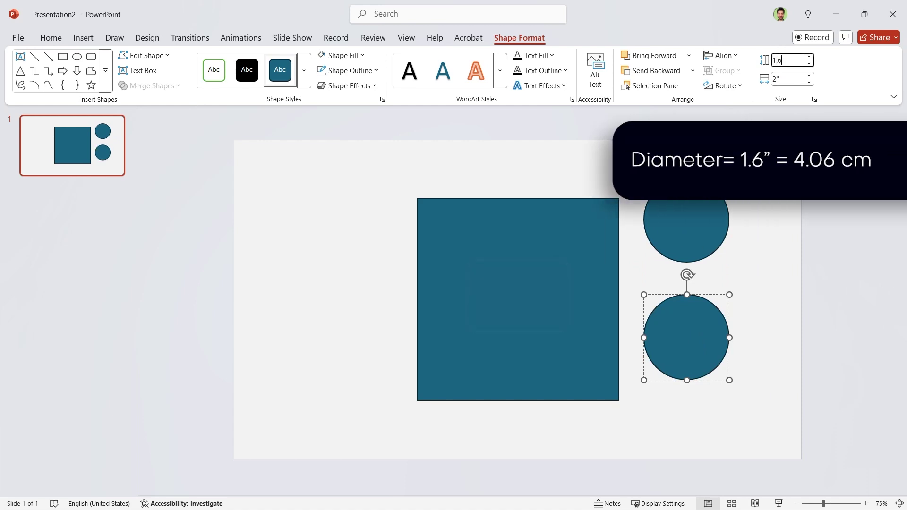
{"action": "left_click", "coordinate": [787, 79]}
{"action": "type", "text": "1.6"}
{"action": "key", "text": "Return"}
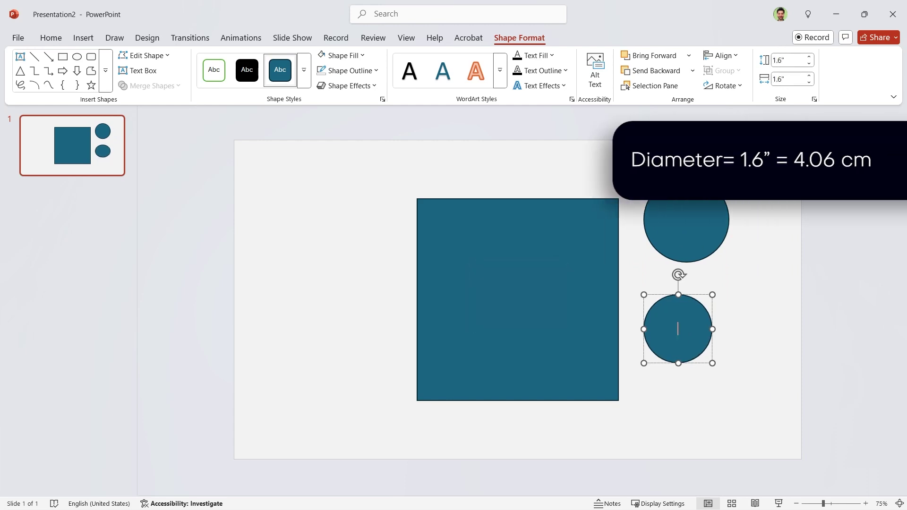
Align both circles on each other's middle and centre so they are concentric
{"action": "left_click", "coordinate": [703, 232], "text": "shift"}
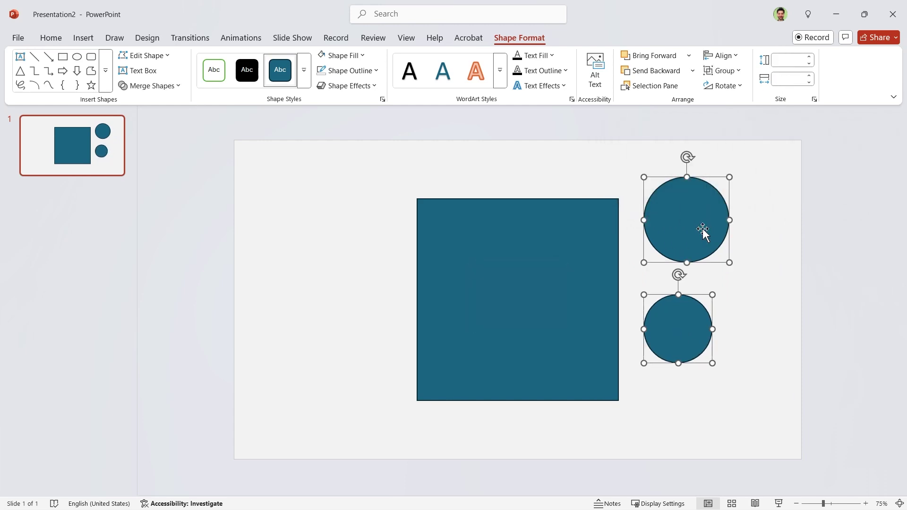
{"action": "left_click", "coordinate": [722, 55]}
{"action": "left_click", "coordinate": [751, 139]}
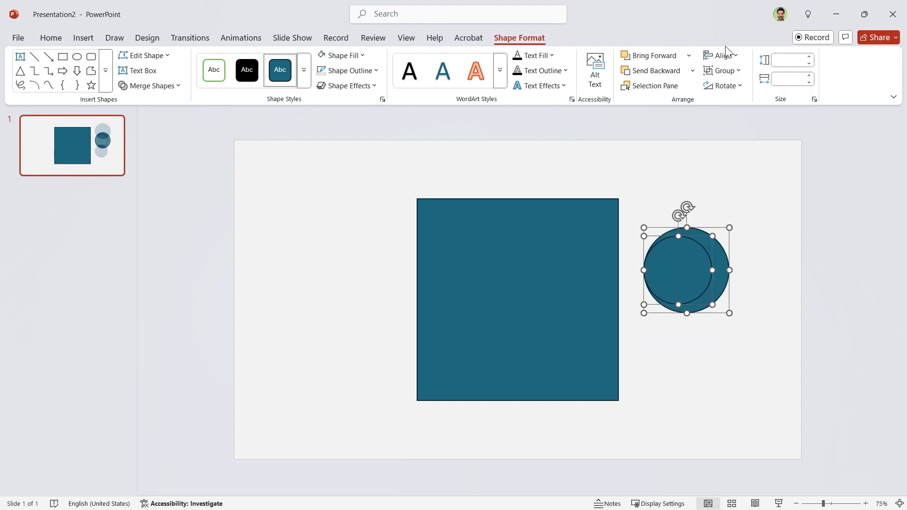
{"action": "left_click", "coordinate": [722, 55]}
{"action": "left_click", "coordinate": [740, 89]}
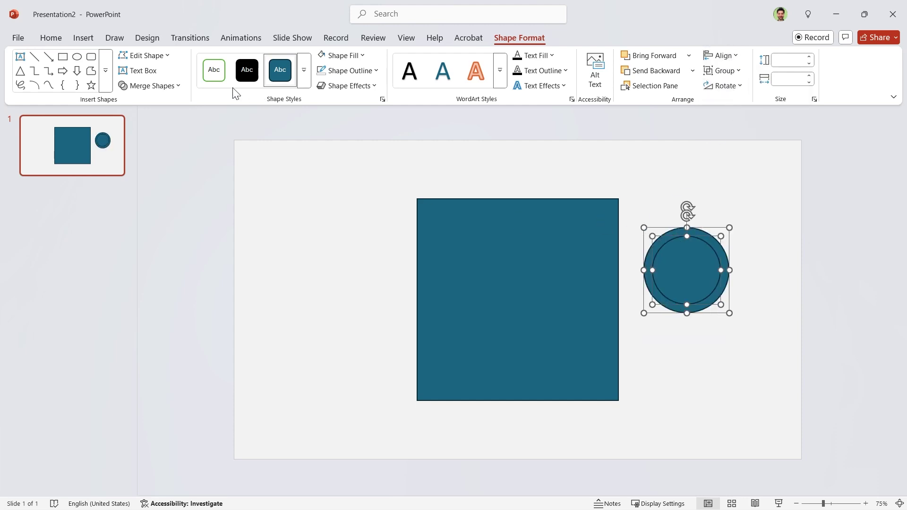
{"action": "left_click", "coordinate": [151, 86]}
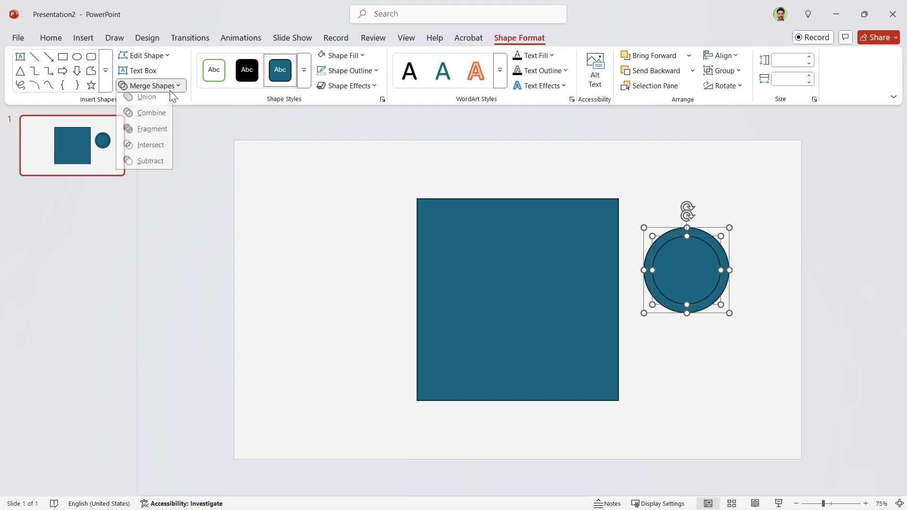
Combine the two circles into a ring and align it to the square's left and top edges
{"action": "left_click", "coordinate": [149, 118]}
{"action": "left_click_drag", "start_coordinate": [701, 306], "coordinate": [495, 291]}
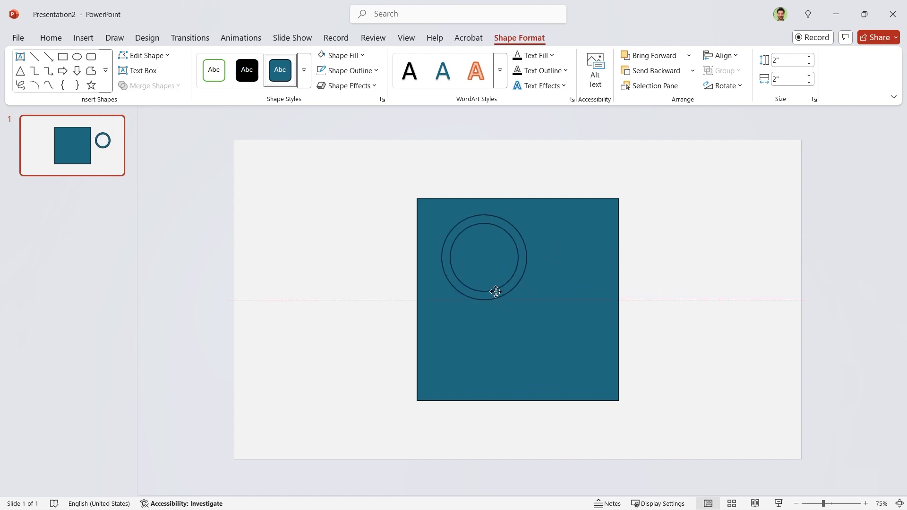
{"action": "left_click_drag", "start_coordinate": [693, 155], "coordinate": [330, 442]}
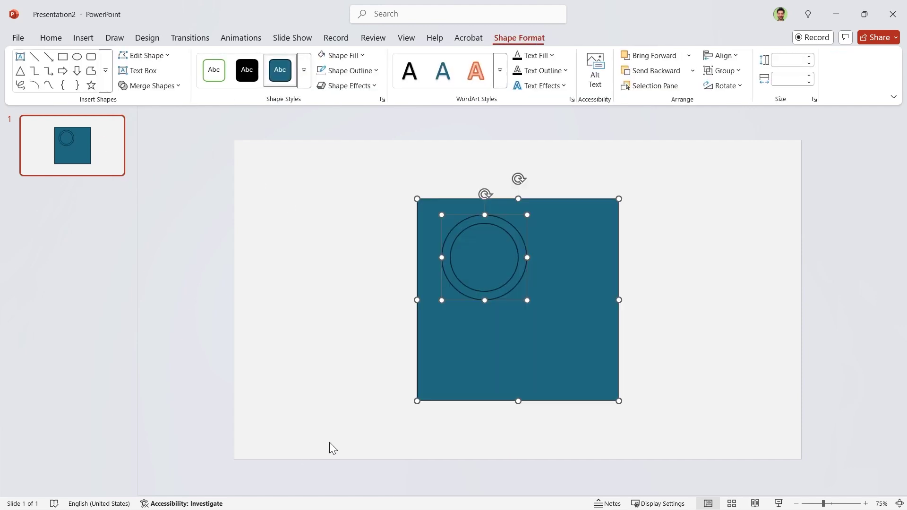
{"action": "left_click", "coordinate": [723, 56]}
{"action": "left_click", "coordinate": [735, 72]}
{"action": "left_click", "coordinate": [724, 56]}
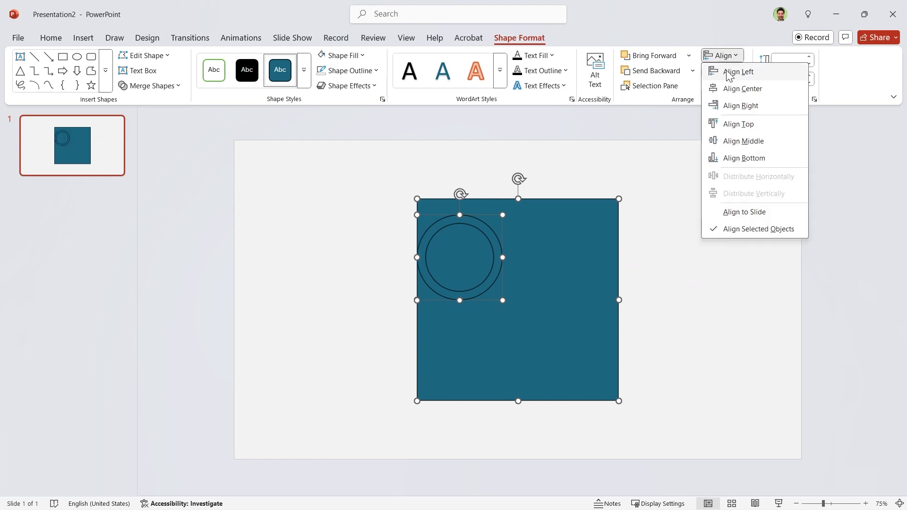
{"action": "left_click", "coordinate": [737, 124]}
{"action": "left_click", "coordinate": [658, 373]}
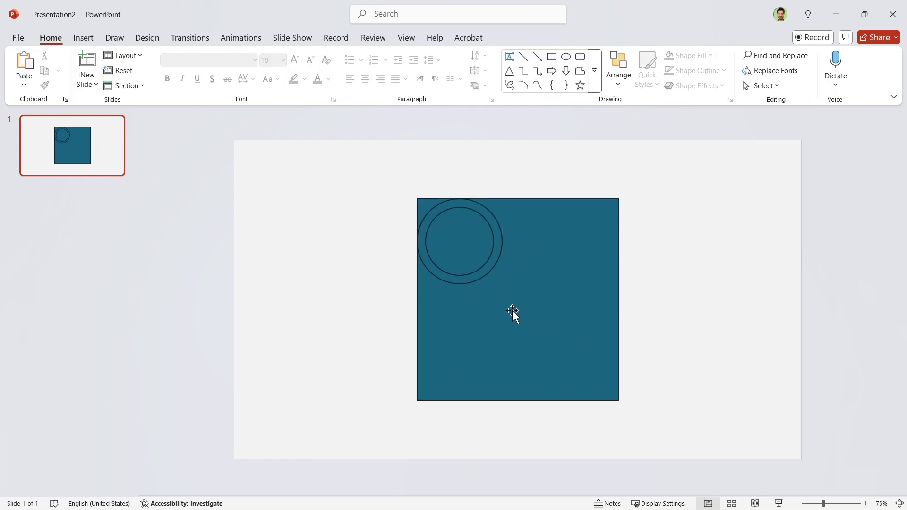
Copy the ring and align the copy to the square's right and top edges
{"action": "left_click_drag", "start_coordinate": [475, 276], "coordinate": [560, 346]}
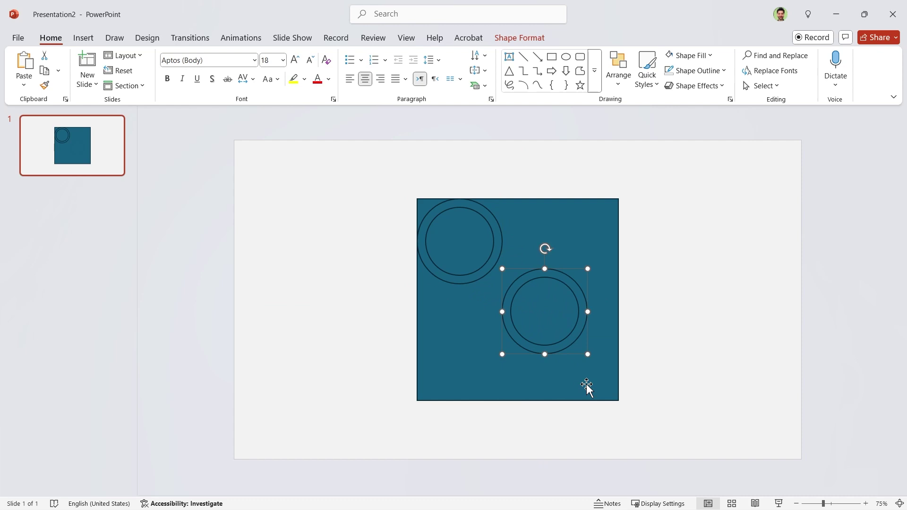
{"action": "left_click", "coordinate": [600, 239], "text": "ctrl"}
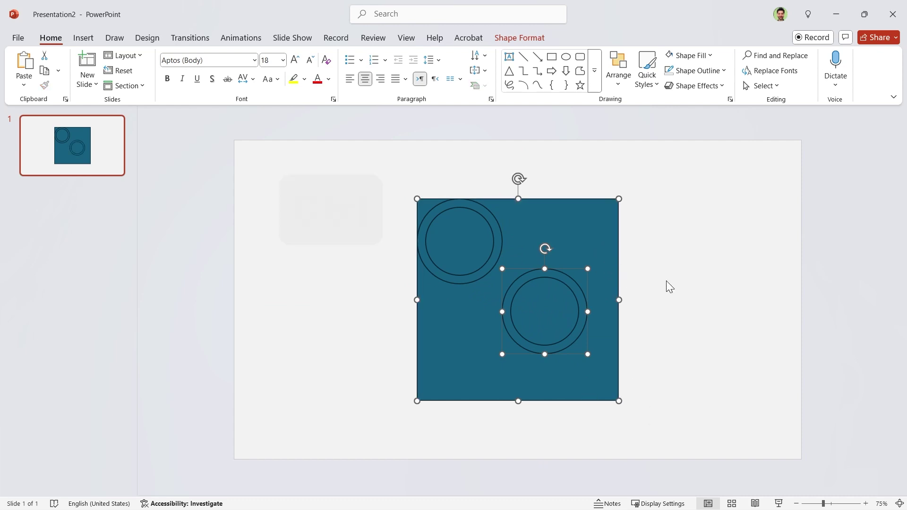
{"action": "left_click", "coordinate": [529, 42]}
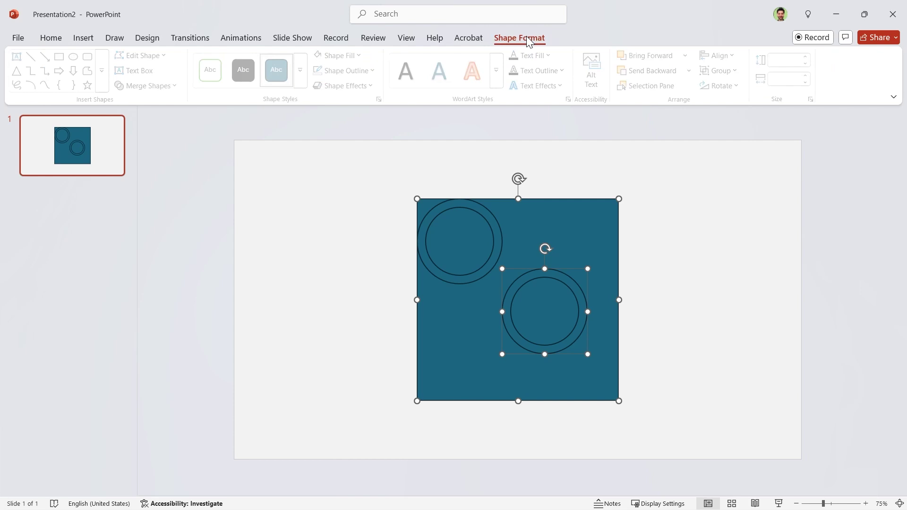
{"action": "left_click", "coordinate": [723, 56]}
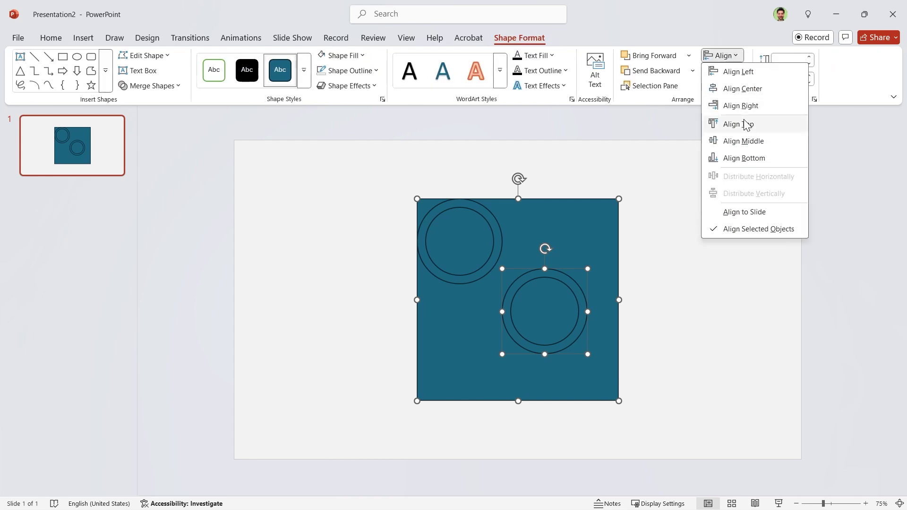
{"action": "left_click", "coordinate": [741, 106]}
{"action": "left_click", "coordinate": [723, 55]}
{"action": "left_click", "coordinate": [740, 124]}
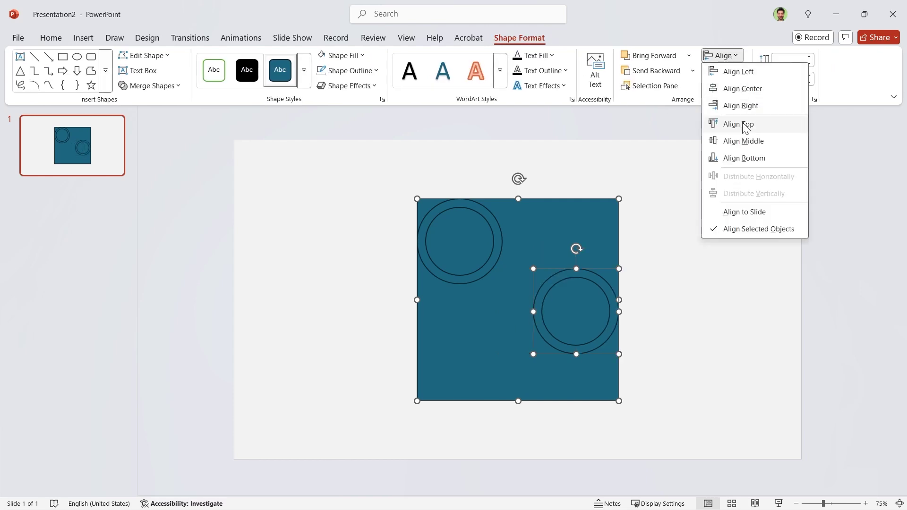
{"action": "left_click", "coordinate": [693, 314]}
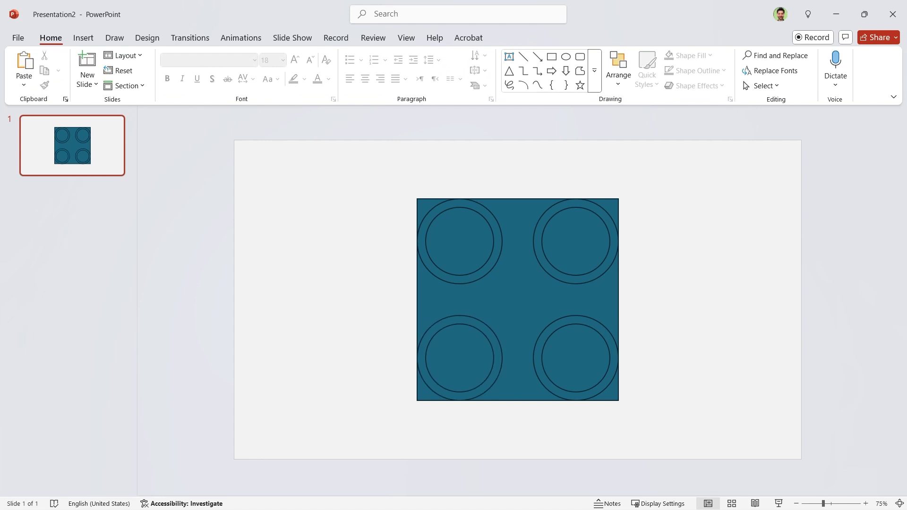
{"action": "left_click", "coordinate": [589, 304]}
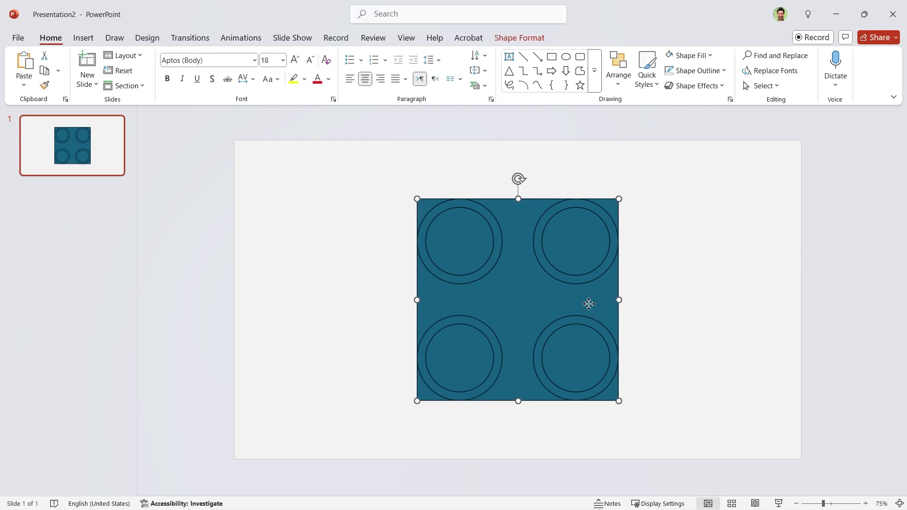
Resize the square to 2.74 × 2.74 inches and align it to the slide's centre and middle
{"action": "left_click", "coordinate": [520, 37]}
{"action": "left_click", "coordinate": [789, 60]}
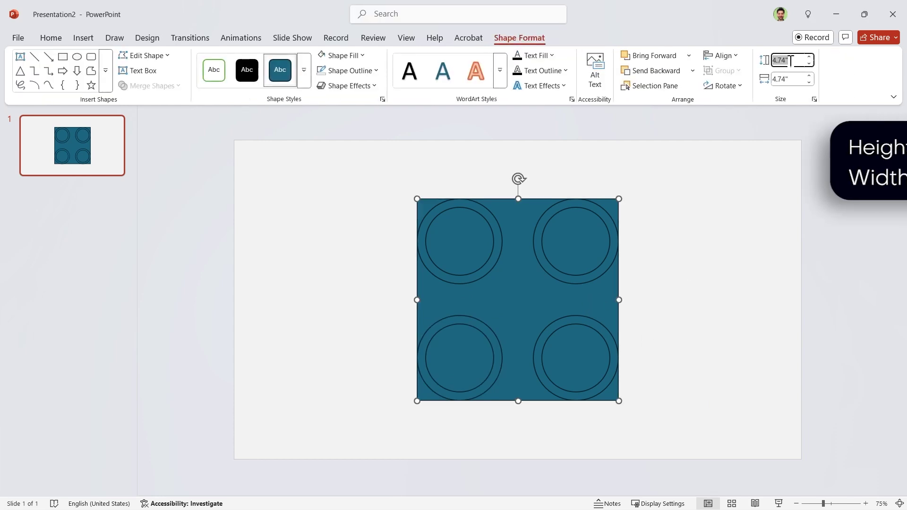
{"action": "type", "text": "2.74"}
{"action": "left_click", "coordinate": [796, 79]}
{"action": "type", "text": "2.74"}
{"action": "key", "text": "Return"}
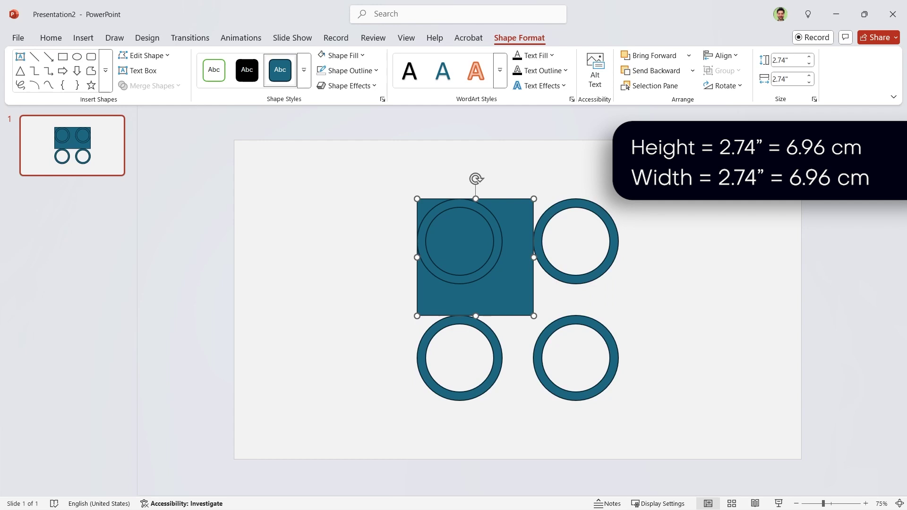
{"action": "left_click", "coordinate": [721, 55]}
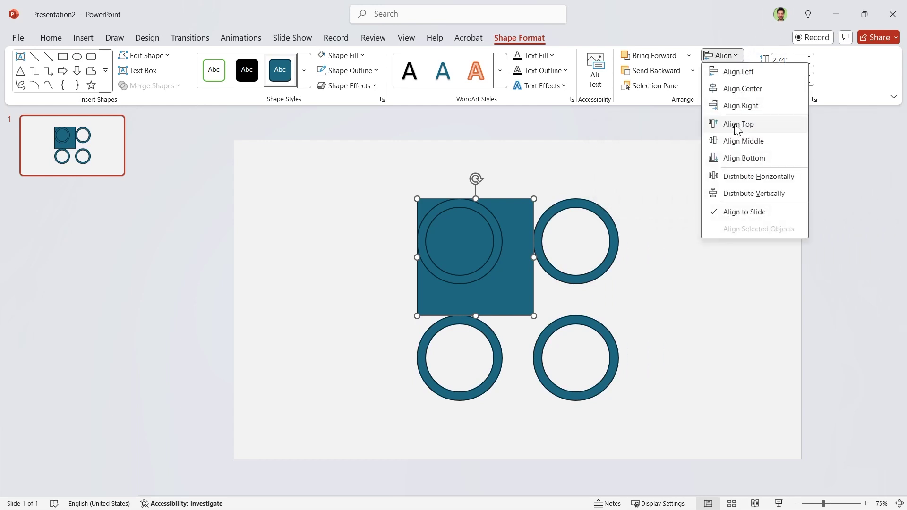
{"action": "left_click", "coordinate": [736, 89]}
{"action": "left_click", "coordinate": [720, 56]}
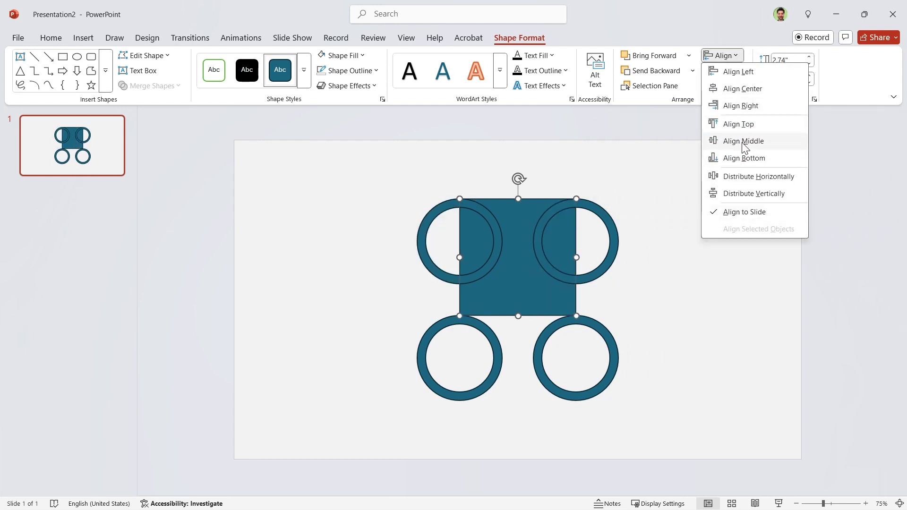
{"action": "left_click", "coordinate": [743, 141]}
{"action": "left_click", "coordinate": [694, 266]}
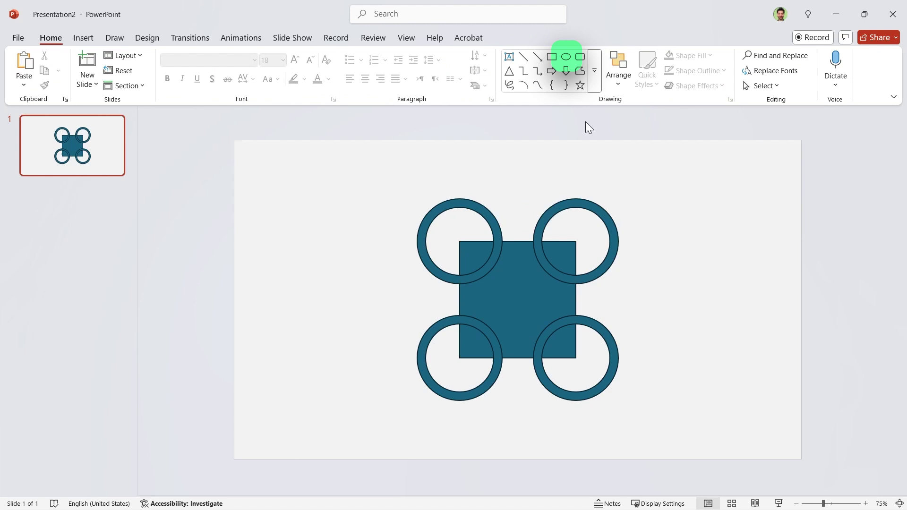
Draw a 3.88 × 3.88 inch circle and centre it on the slide both ways
{"action": "left_click", "coordinate": [567, 57]}
{"action": "left_click_drag", "start_coordinate": [642, 225], "coordinate": [728, 316]}
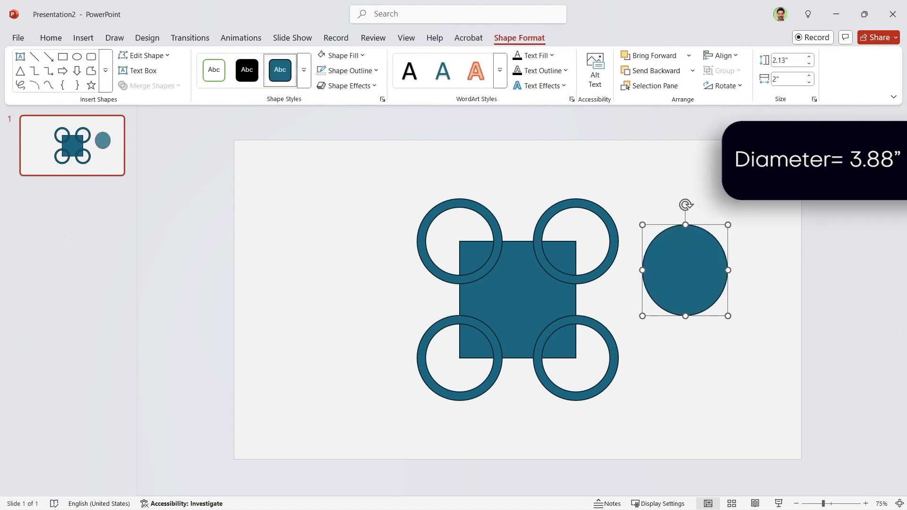
{"action": "left_click", "coordinate": [796, 60]}
{"action": "left_click", "coordinate": [789, 78]}
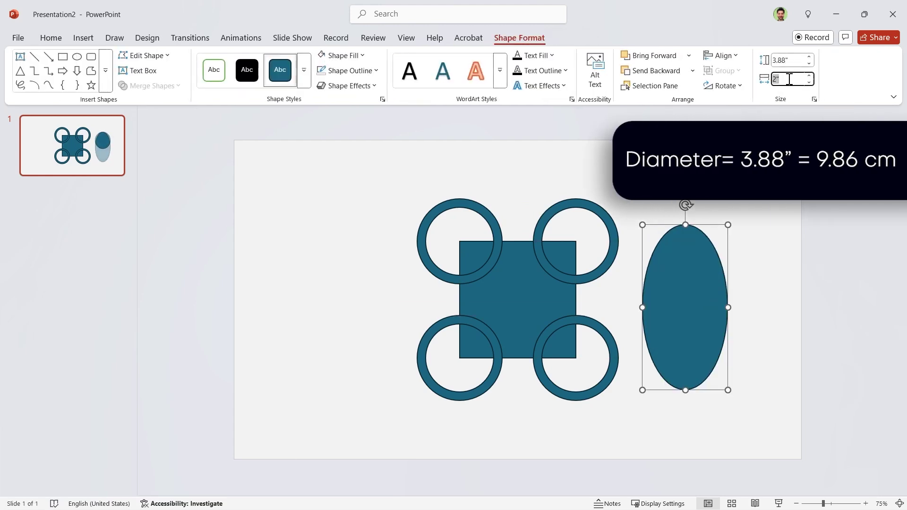
{"action": "type", "text": "3.88"}
{"action": "key", "text": "Return"}
{"action": "left_click", "coordinate": [721, 55]}
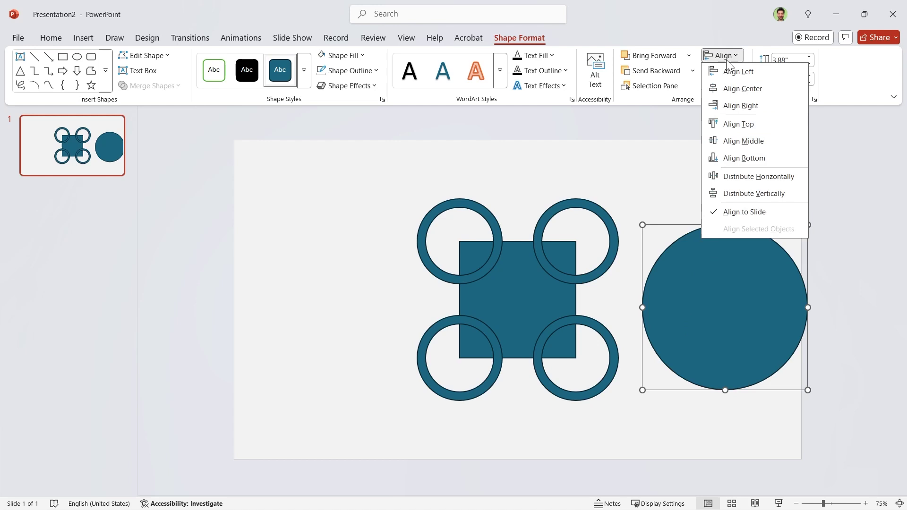
{"action": "left_click", "coordinate": [744, 140]}
{"action": "left_click", "coordinate": [720, 55]}
{"action": "left_click", "coordinate": [742, 89]}
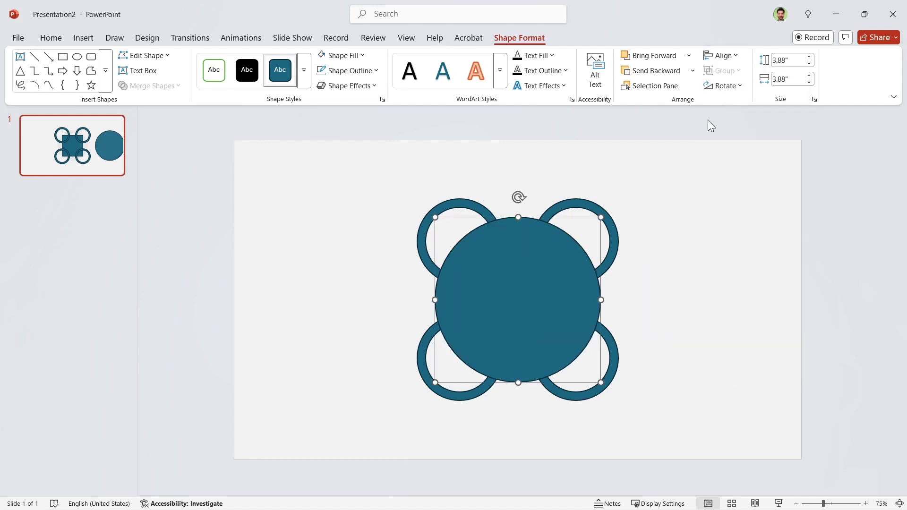
{"action": "right_click", "coordinate": [578, 285]}
Send the large circle to the back, select all shapes, and apply Merge Shapes > Fragment
{"action": "left_click", "coordinate": [629, 341]}
{"action": "left_click", "coordinate": [663, 374]}
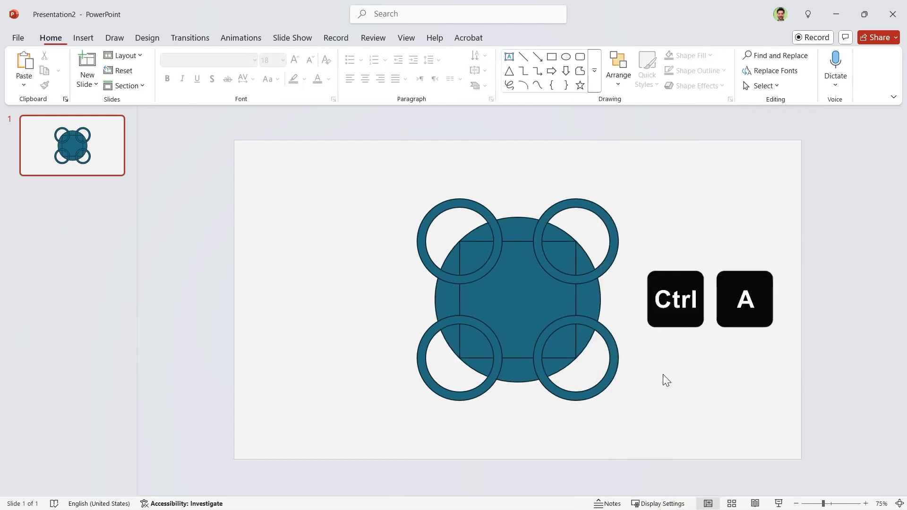
{"action": "key", "text": "ctrl+a"}
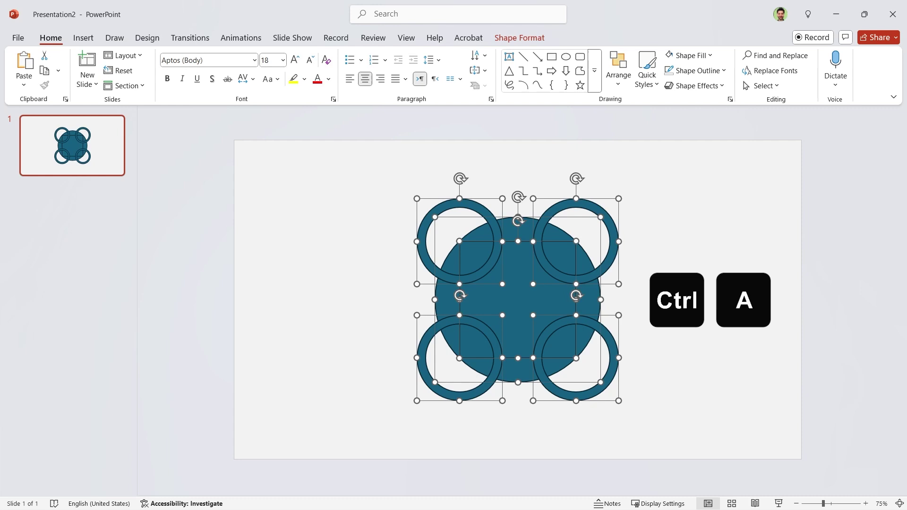
{"action": "left_click", "coordinate": [520, 39]}
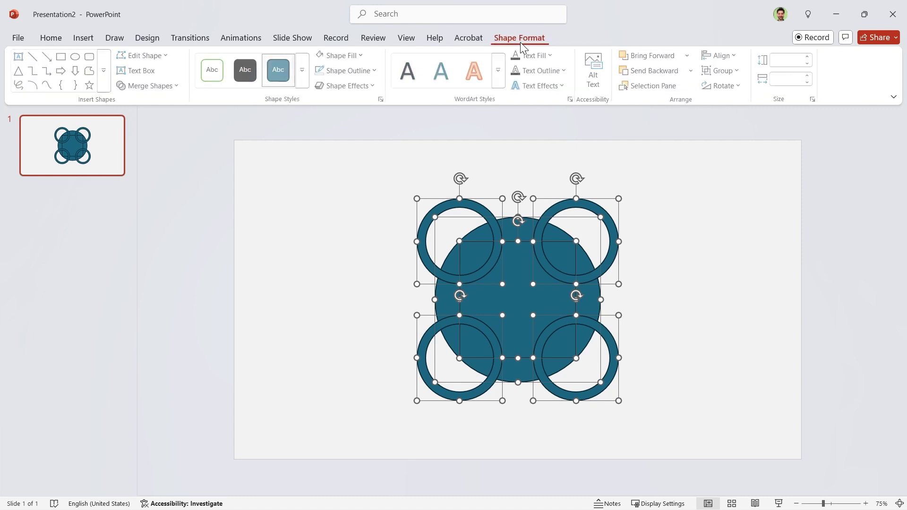
{"action": "left_click", "coordinate": [152, 86]}
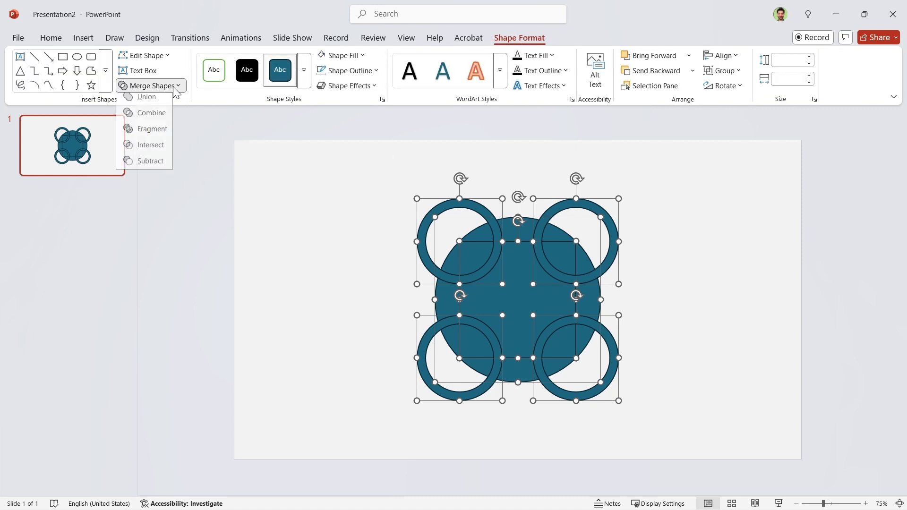
{"action": "left_click", "coordinate": [152, 135]}
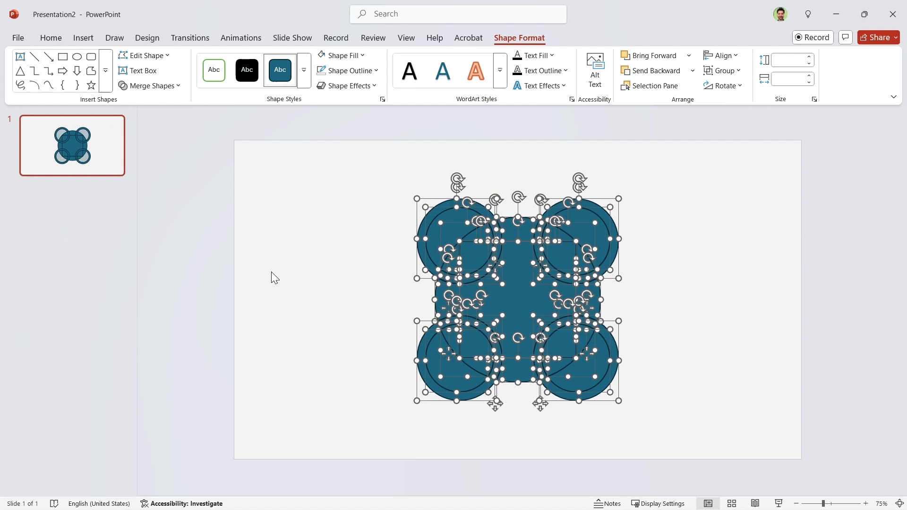
Delete the centre square fragment and the leftover lens fragments around the rings
{"action": "left_click", "coordinate": [284, 282]}
{"action": "left_click", "coordinate": [521, 302]}
{"action": "key", "text": "Delete"}
{"action": "left_click", "coordinate": [446, 298]}
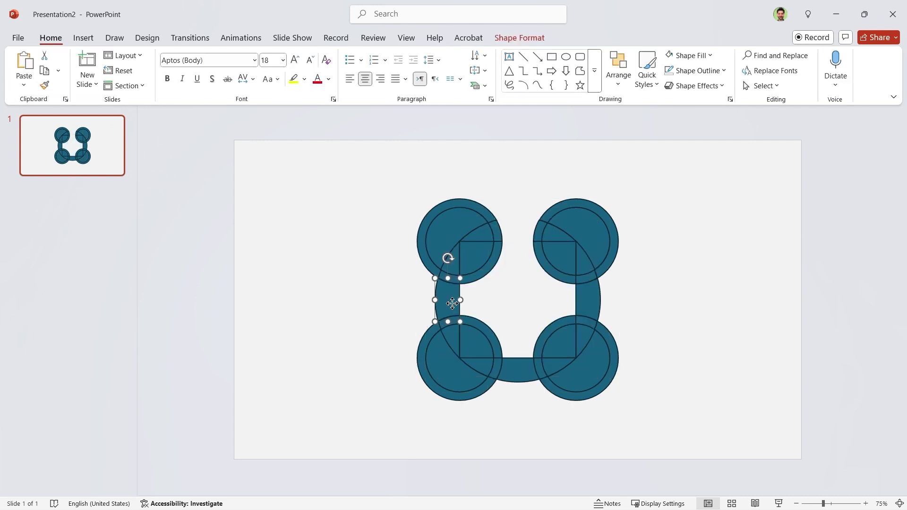
{"action": "key", "text": "Delete"}
{"action": "left_click", "coordinate": [518, 371]}
{"action": "key", "text": "Delete"}
{"action": "left_click", "coordinate": [589, 300]}
{"action": "key", "text": "Delete"}
{"action": "left_click", "coordinate": [591, 233]}
{"action": "key", "text": "Delete"}
{"action": "left_click", "coordinate": [446, 228]}
{"action": "key", "text": "Delete"}
{"action": "left_click", "coordinate": [454, 380]}
{"action": "key", "text": "Delete"}
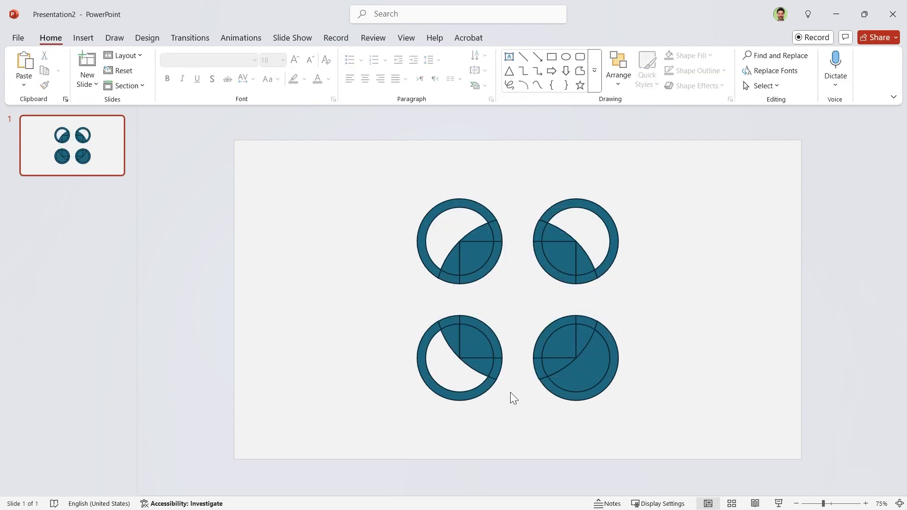
Union the bottom-left ring's inner pieces into one shape with no outline
{"action": "left_click", "coordinate": [587, 376]}
{"action": "key", "text": "Delete"}
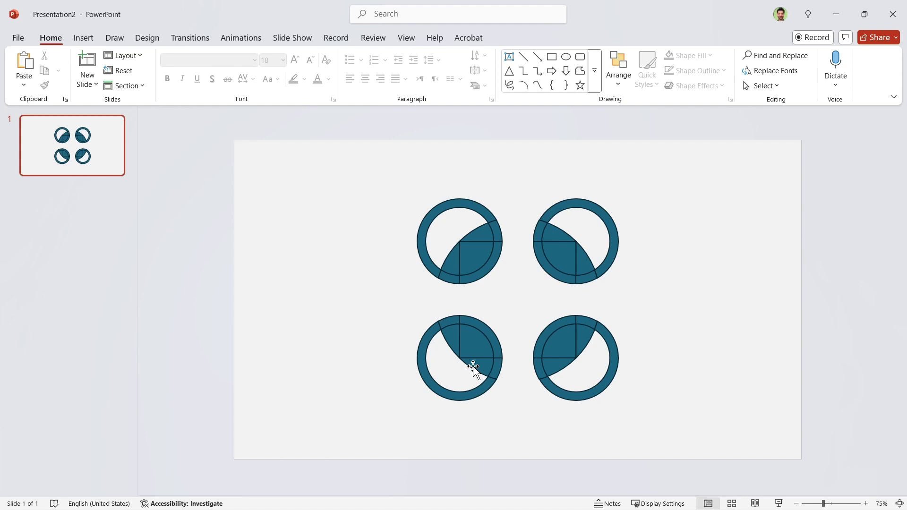
{"action": "left_click", "coordinate": [475, 368]}
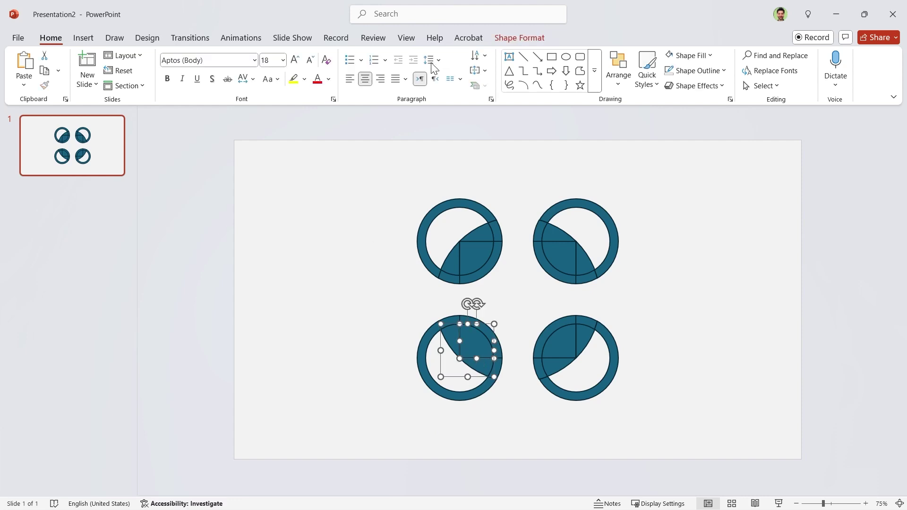
{"action": "left_click", "coordinate": [509, 38]}
{"action": "left_click", "coordinate": [161, 86]}
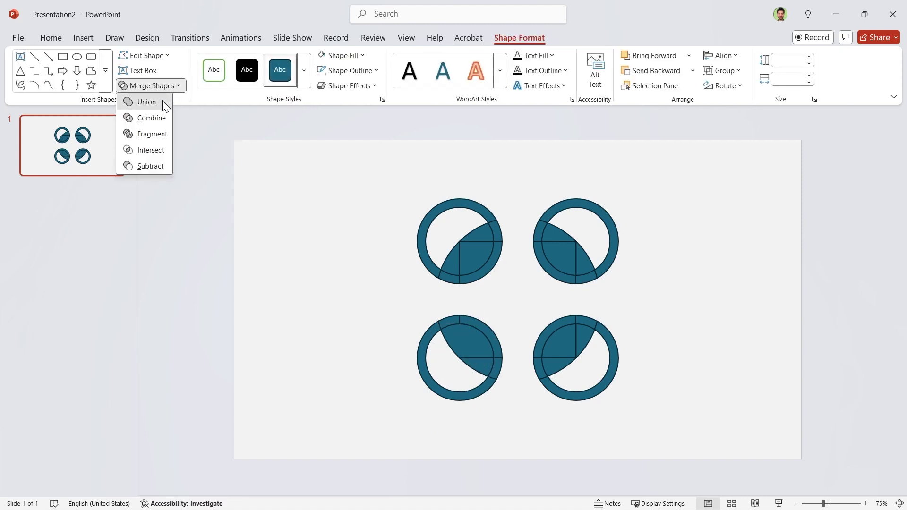
{"action": "left_click", "coordinate": [162, 100]}
{"action": "left_click", "coordinate": [347, 70]}
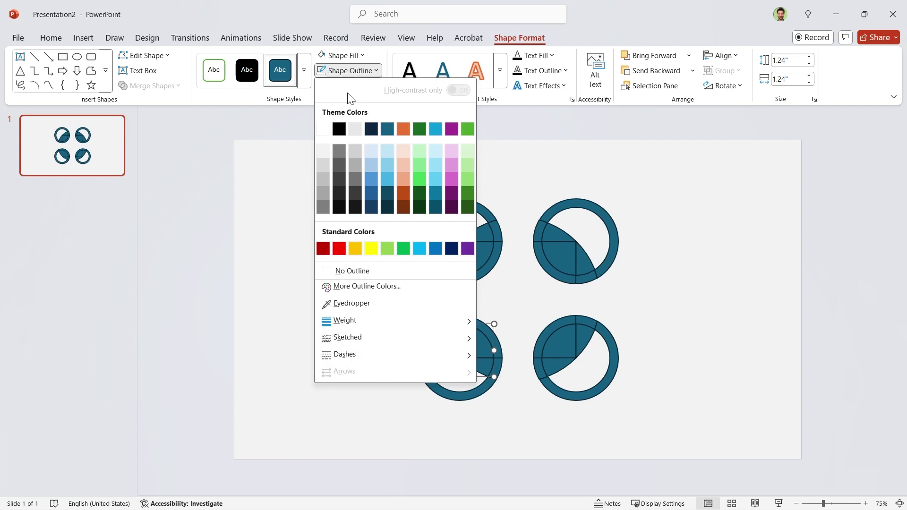
{"action": "left_click", "coordinate": [341, 270]}
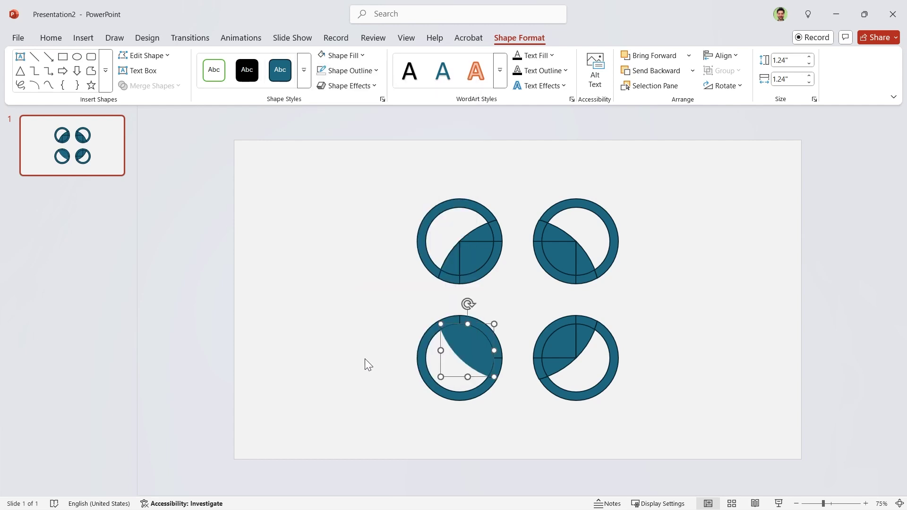
Union the bottom-left ring with its small fragment and fill it white
{"action": "left_click", "coordinate": [364, 358]}
{"action": "left_click", "coordinate": [461, 326]}
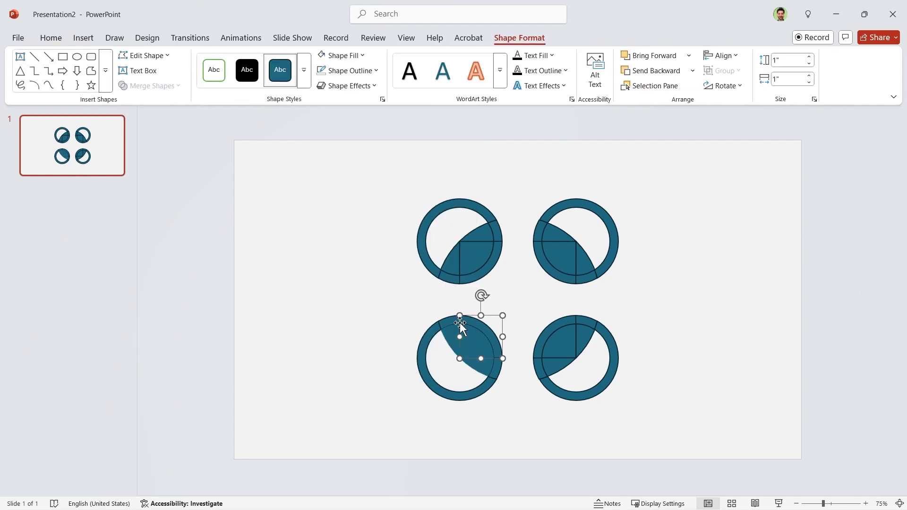
{"action": "left_click", "coordinate": [480, 392], "text": "shift"}
{"action": "left_click", "coordinate": [184, 85]}
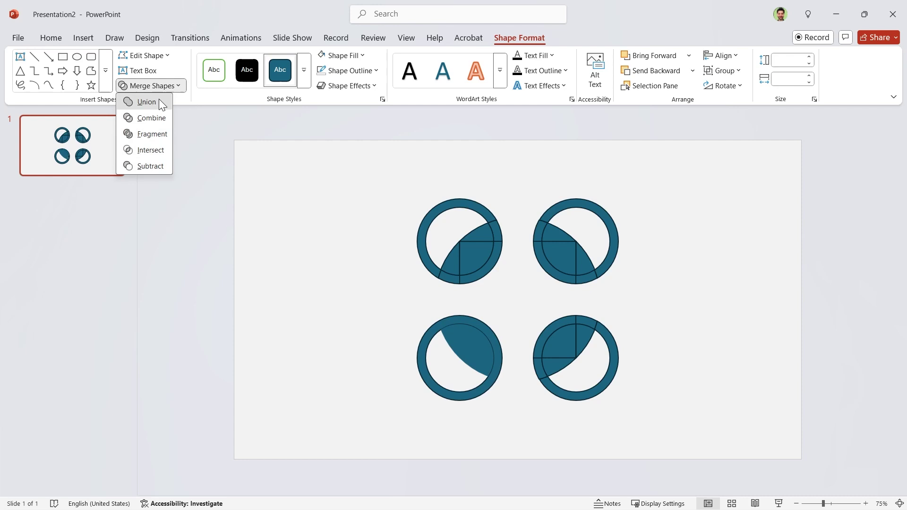
{"action": "left_click", "coordinate": [159, 99]}
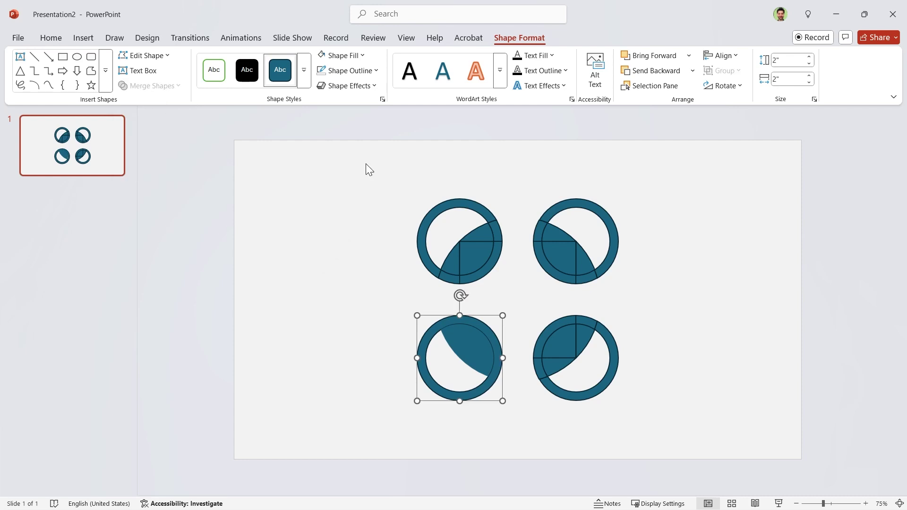
{"action": "left_click", "coordinate": [337, 55]}
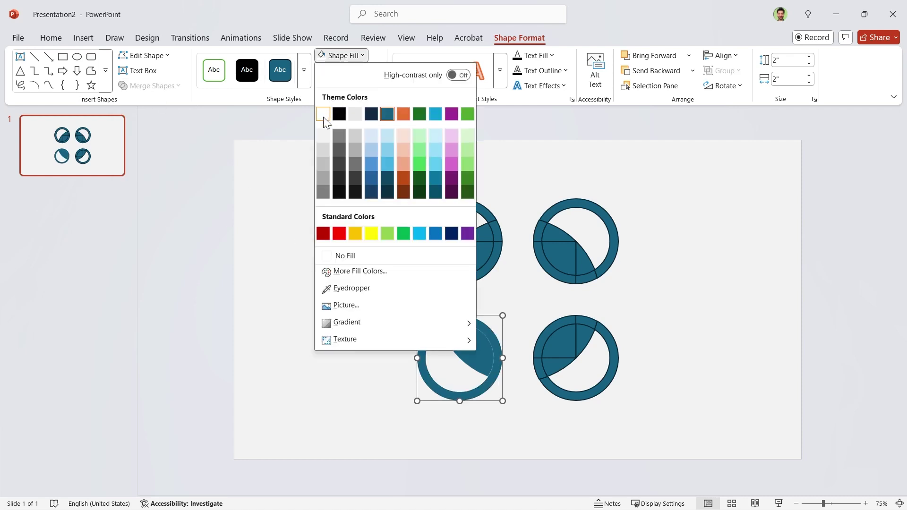
{"action": "left_click", "coordinate": [323, 114]}
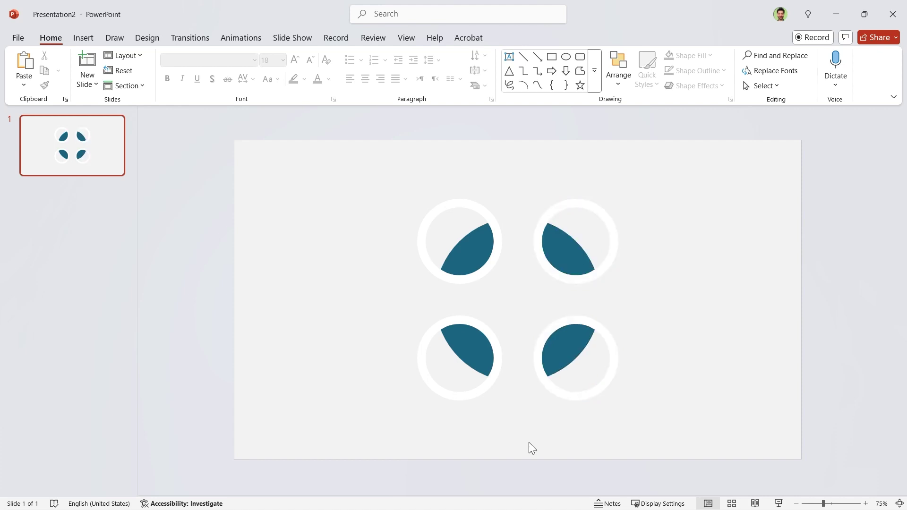
Set the slide background to a solid grey fill and close the Format Background pane
{"action": "right_click", "coordinate": [658, 349]}
{"action": "left_click", "coordinate": [685, 321]}
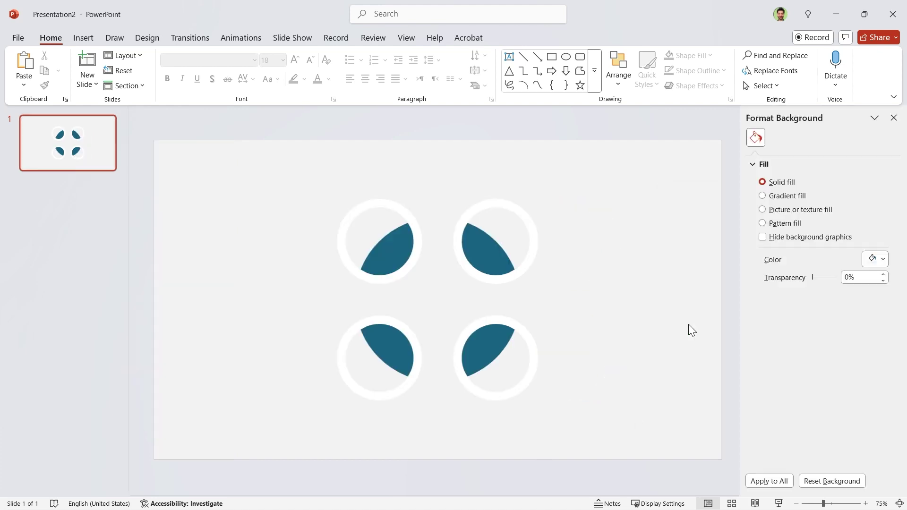
{"action": "left_click", "coordinate": [874, 260]}
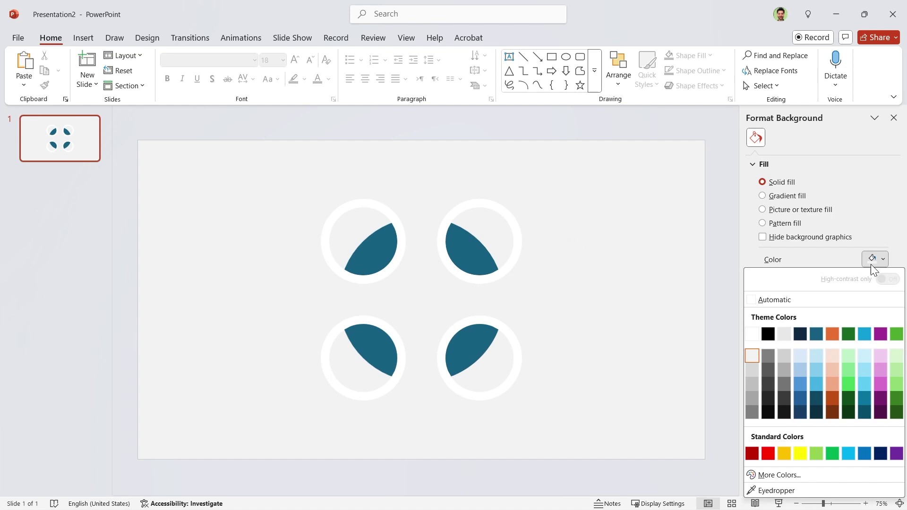
{"action": "left_click", "coordinate": [754, 383]}
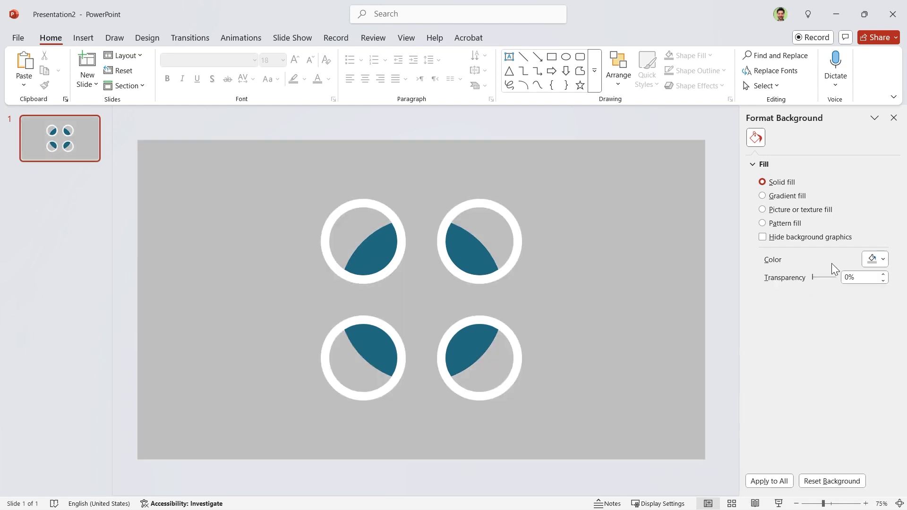
{"action": "left_click", "coordinate": [894, 118]}
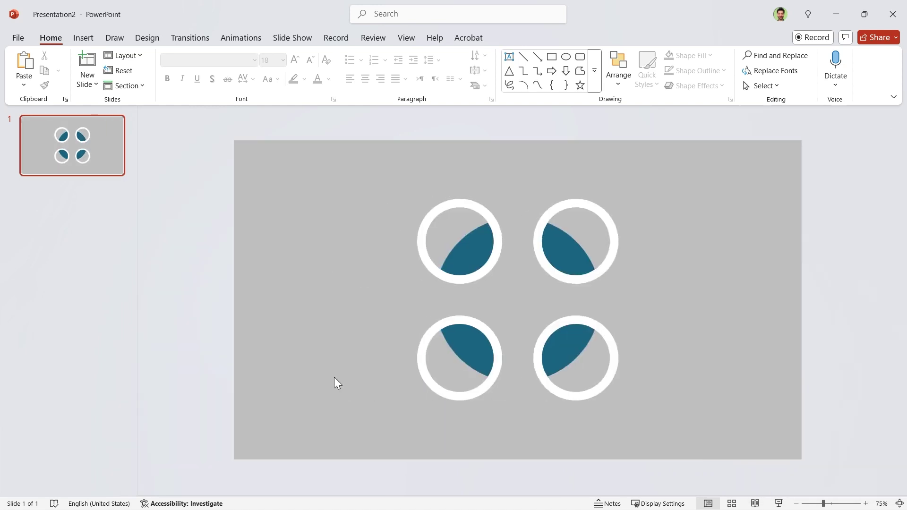
Give the top-left wedge a gradient fill, remove the middle stop, and colour the right stop green
{"action": "left_click", "coordinate": [463, 253]}
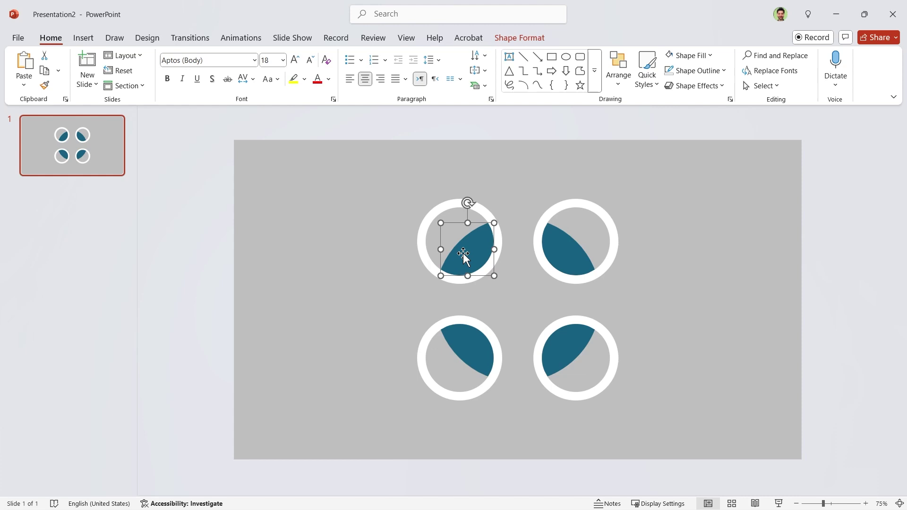
{"action": "right_click", "coordinate": [464, 253]}
{"action": "left_click", "coordinate": [491, 480]}
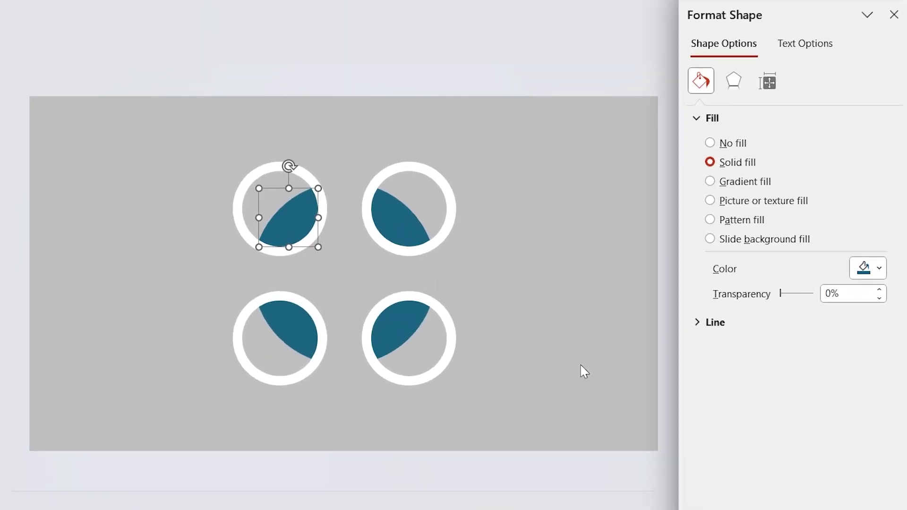
{"action": "left_click", "coordinate": [711, 183]}
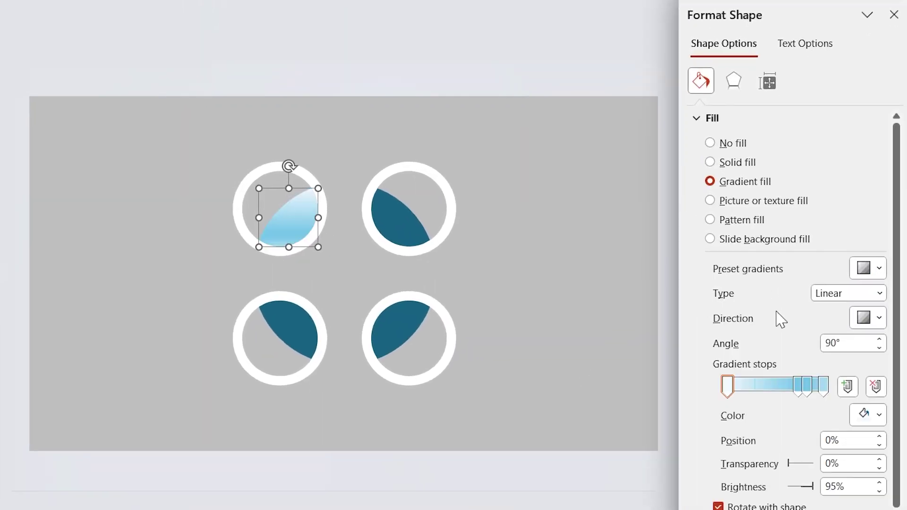
{"action": "left_click", "coordinate": [808, 388]}
{"action": "left_click_drag", "start_coordinate": [798, 396], "coordinate": [783, 428]}
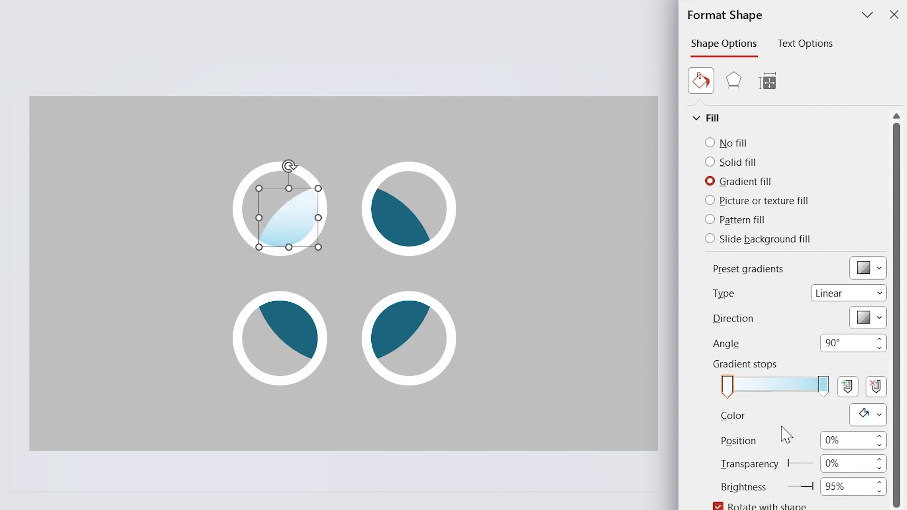
{"action": "left_click", "coordinate": [824, 386]}
{"action": "left_click", "coordinate": [868, 415]}
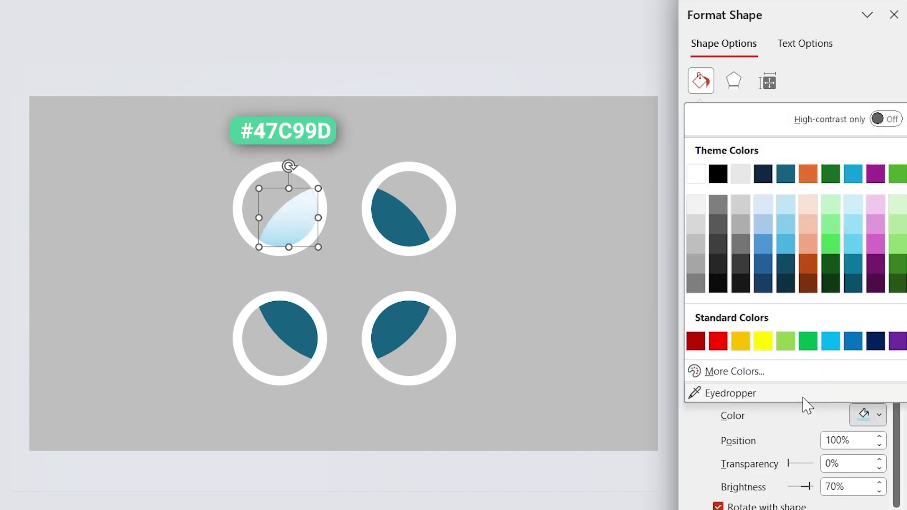
{"action": "left_click", "coordinate": [766, 372]}
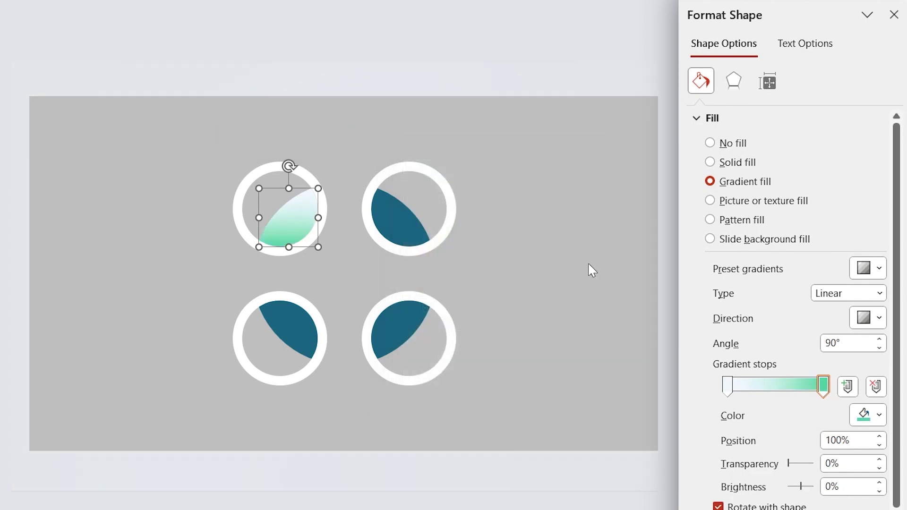
Move the light gradient stop to 32% and adjust the gradient angle to 50°
{"action": "left_click_drag", "start_coordinate": [728, 387], "coordinate": [761, 391]}
{"action": "double_click", "coordinate": [839, 441]}
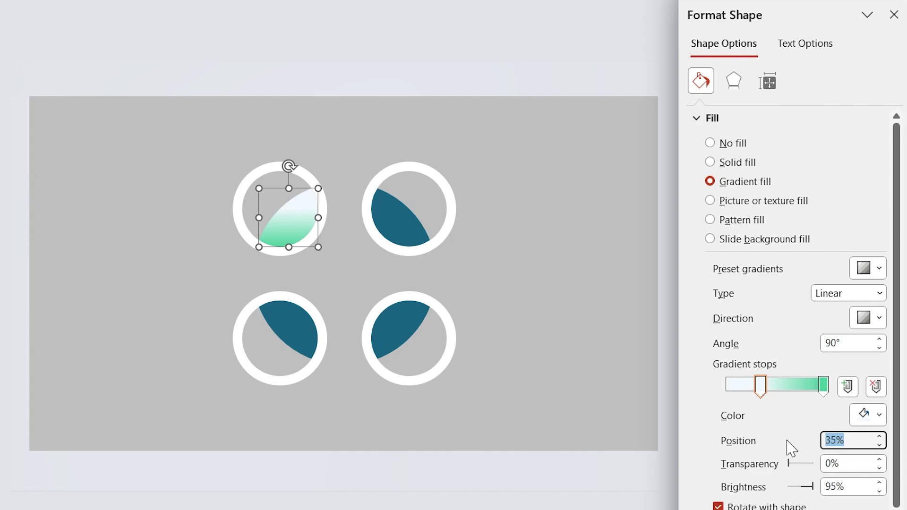
{"action": "type", "text": "32"}
{"action": "key", "text": "Return"}
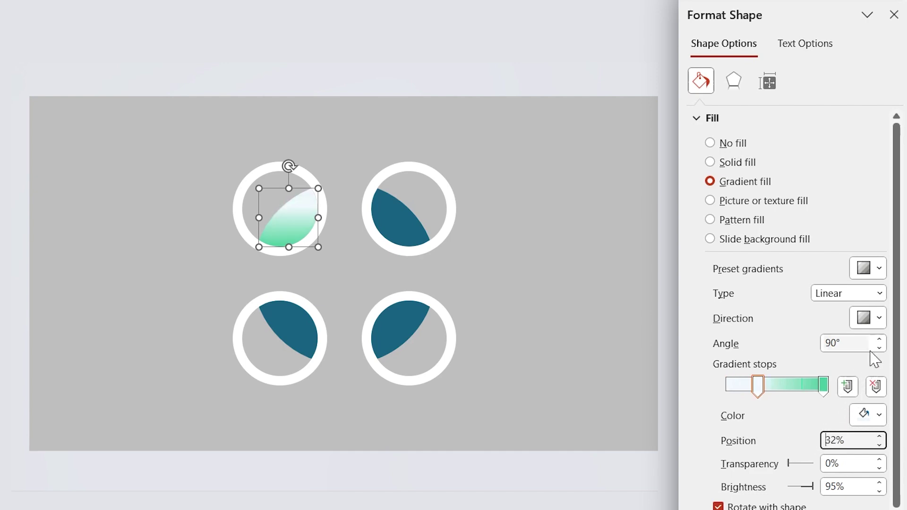
{"action": "left_click", "coordinate": [880, 340]}
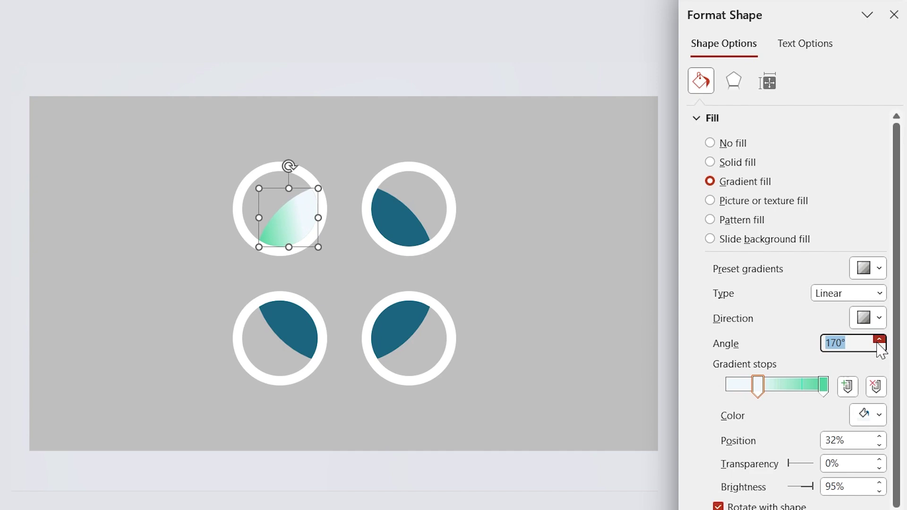
{"action": "left_click", "coordinate": [880, 349]}
{"action": "left_click", "coordinate": [880, 349]}
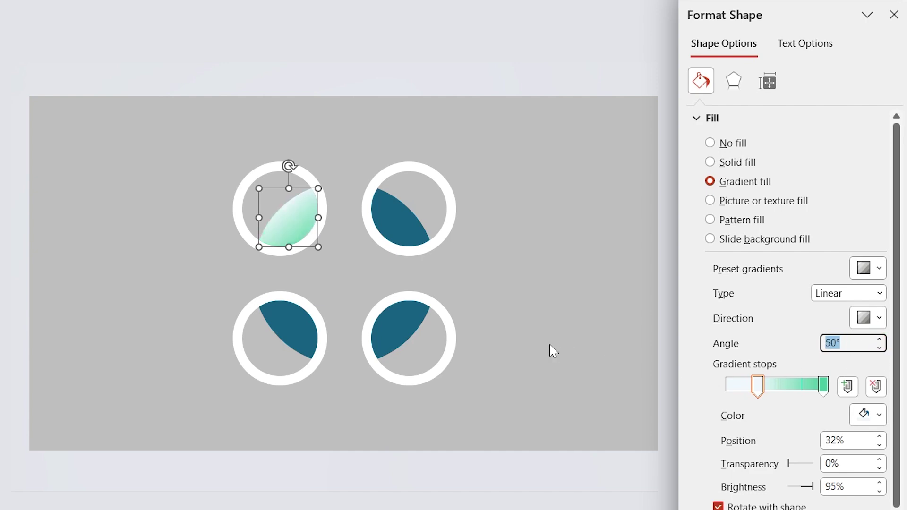
Marquee-select all the ring shapes and bring up their shape Effects settings
{"action": "left_click", "coordinate": [560, 355]}
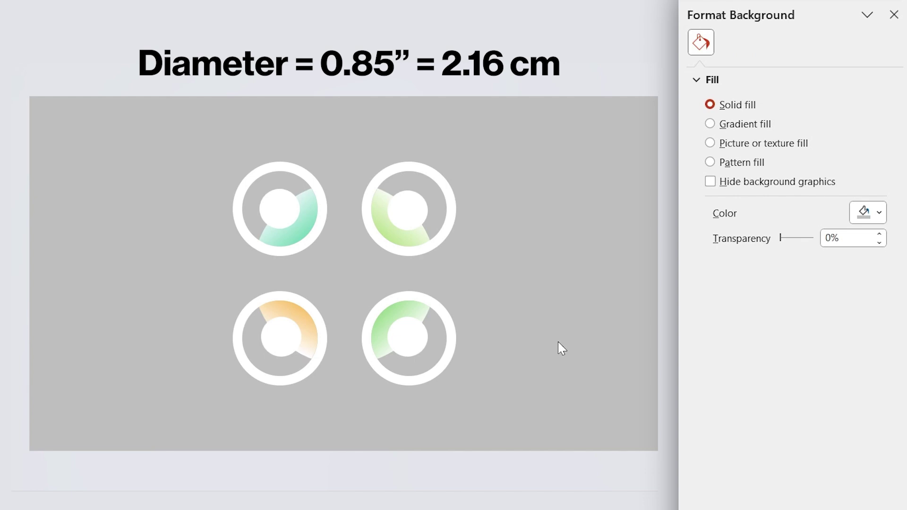
{"action": "left_click_drag", "start_coordinate": [567, 99], "coordinate": [42, 490]}
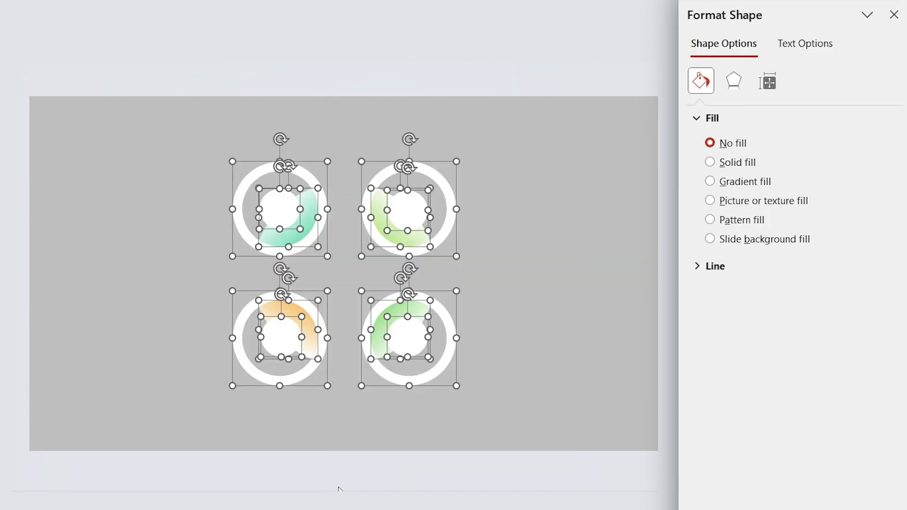
{"action": "left_click", "coordinate": [735, 82]}
Apply an outer shadow preset to the rings with blur 25 pt and distance 12
{"action": "left_click", "coordinate": [869, 142]}
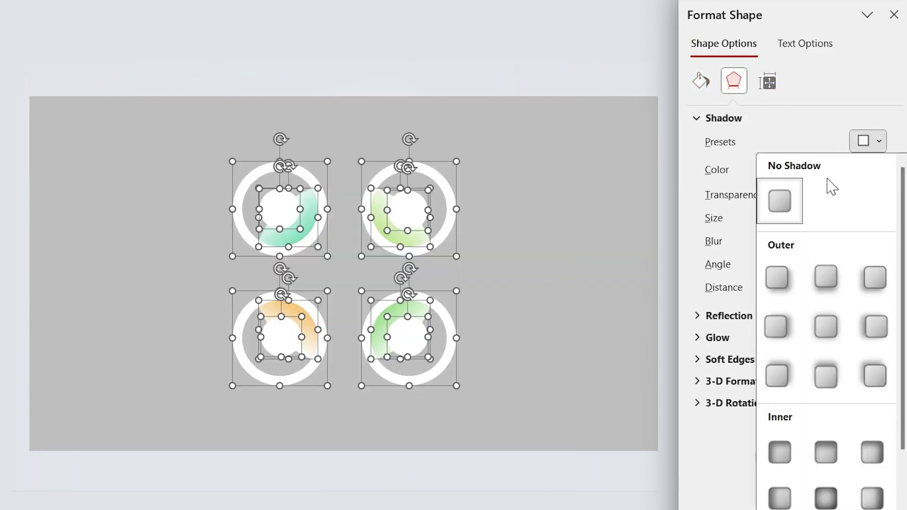
{"action": "left_click", "coordinate": [780, 279]}
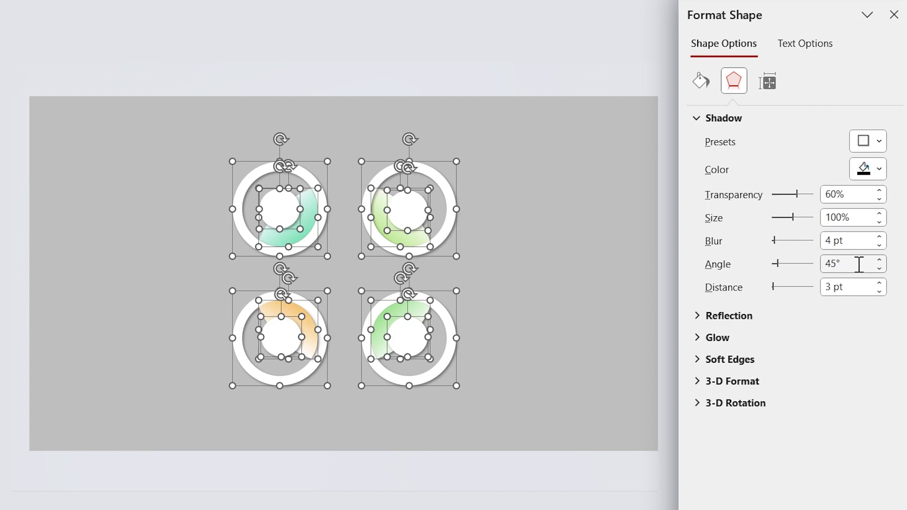
{"action": "triple_click", "coordinate": [851, 241]}
{"action": "type", "text": "25"}
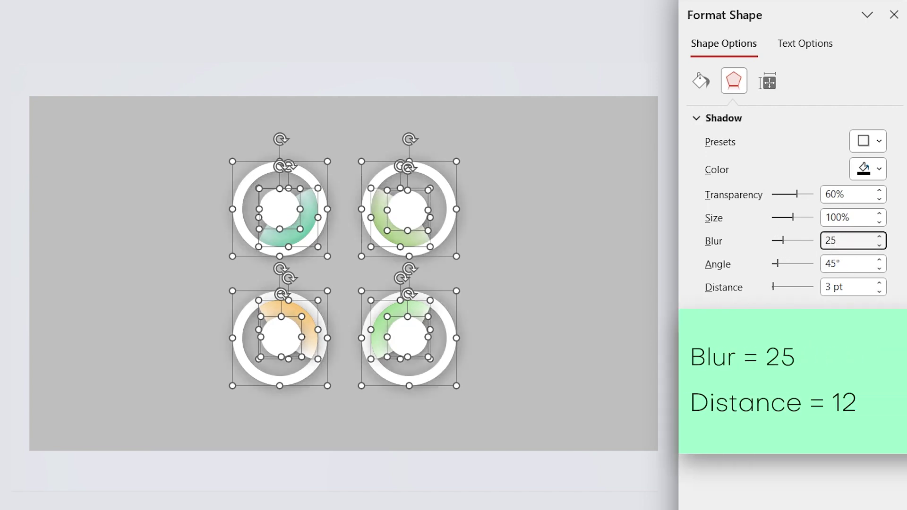
{"action": "triple_click", "coordinate": [854, 289]}
{"action": "type", "text": "12"}
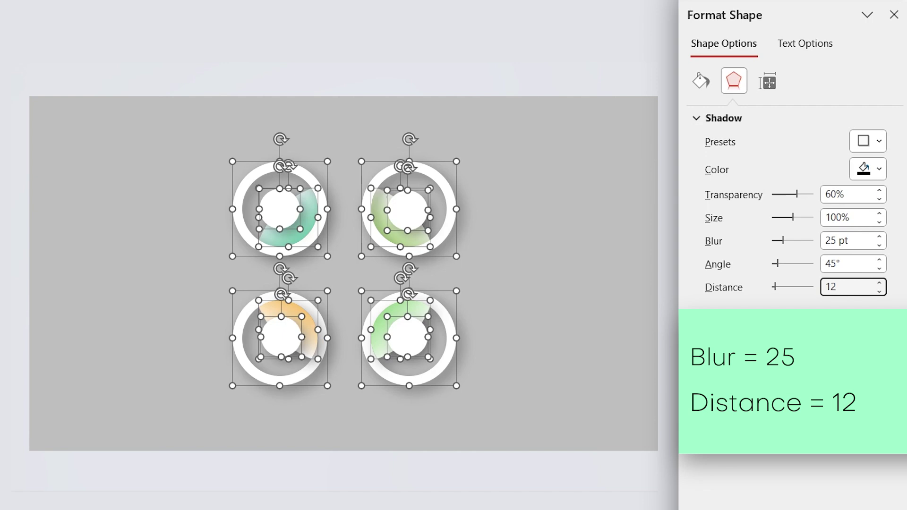
Select all four rings, bring up their context menu, then dismiss it and deselect
{"action": "left_click", "coordinate": [577, 357]}
{"action": "left_click", "coordinate": [438, 306]}
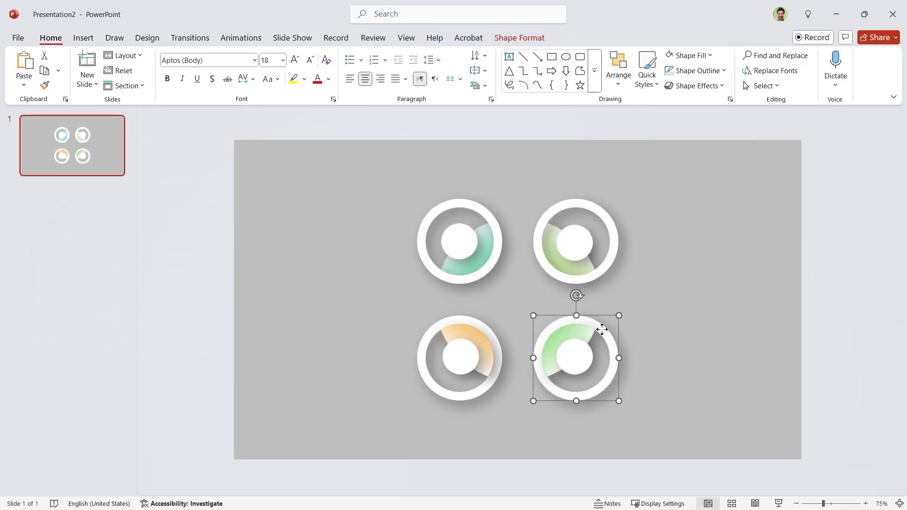
{"action": "left_click", "coordinate": [589, 278], "text": "shift"}
{"action": "left_click", "coordinate": [477, 283], "text": "shift"}
{"action": "left_click", "coordinate": [487, 331], "text": "shift"}
{"action": "right_click", "coordinate": [485, 327]}
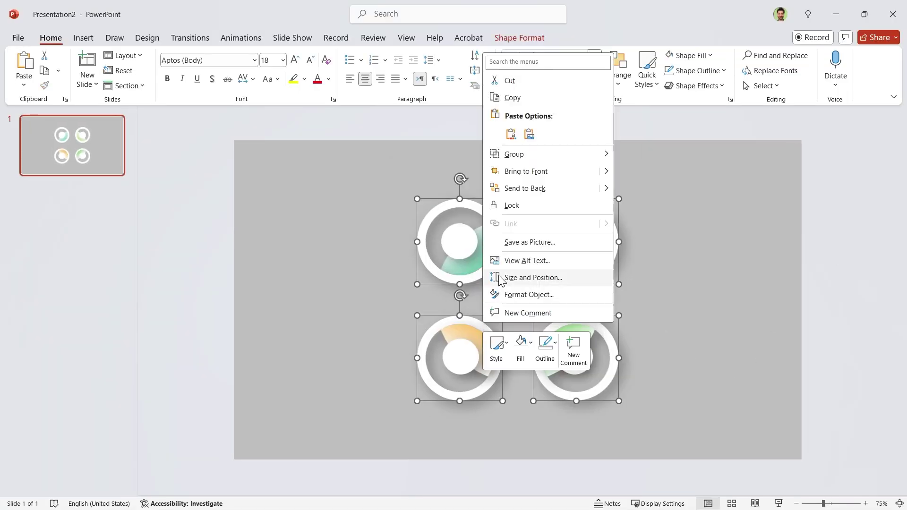
{"action": "left_click", "coordinate": [551, 222]}
{"action": "left_click", "coordinate": [682, 380]}
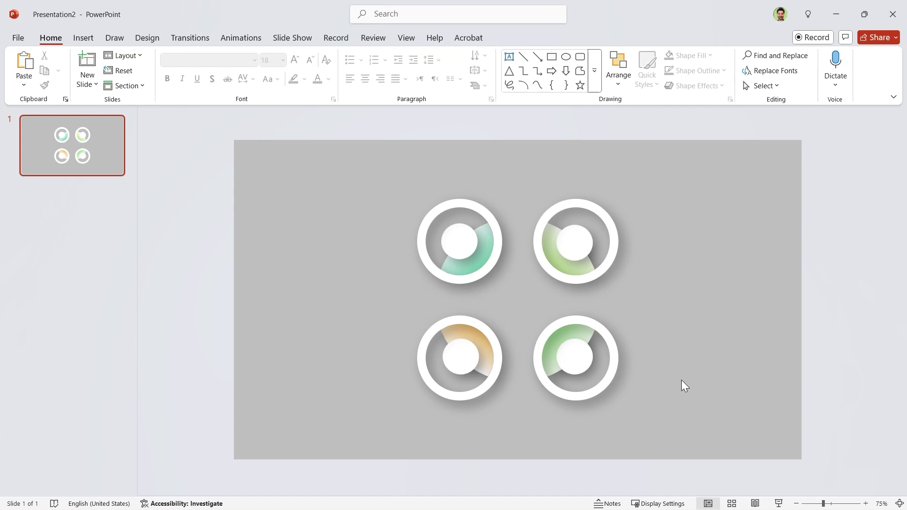
Insert the tape-measure icon from the Icons library onto the slide
{"action": "left_click", "coordinate": [84, 38]}
{"action": "left_click", "coordinate": [259, 69]}
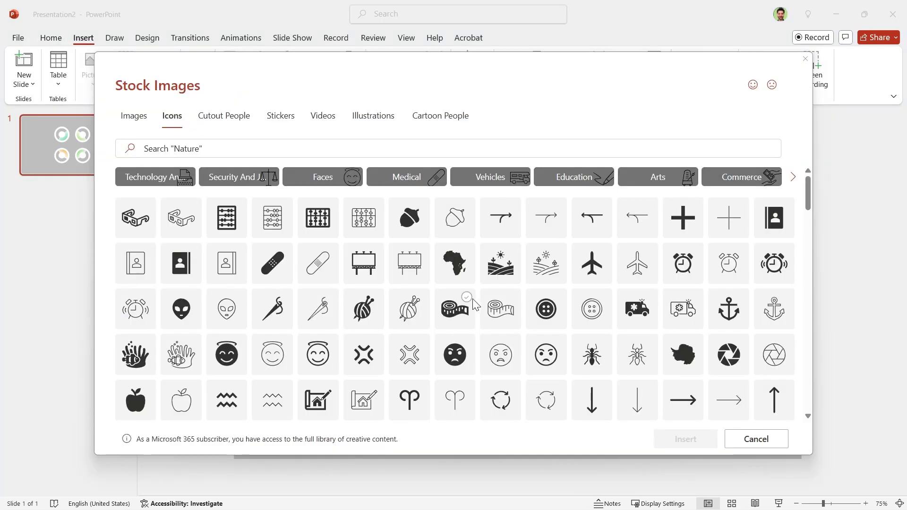
{"action": "left_click", "coordinate": [506, 305]}
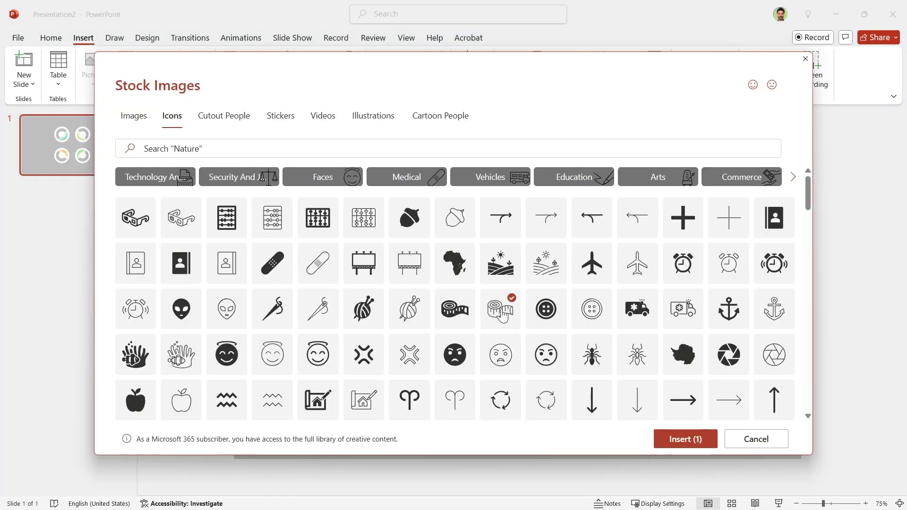
{"action": "left_click", "coordinate": [675, 442]}
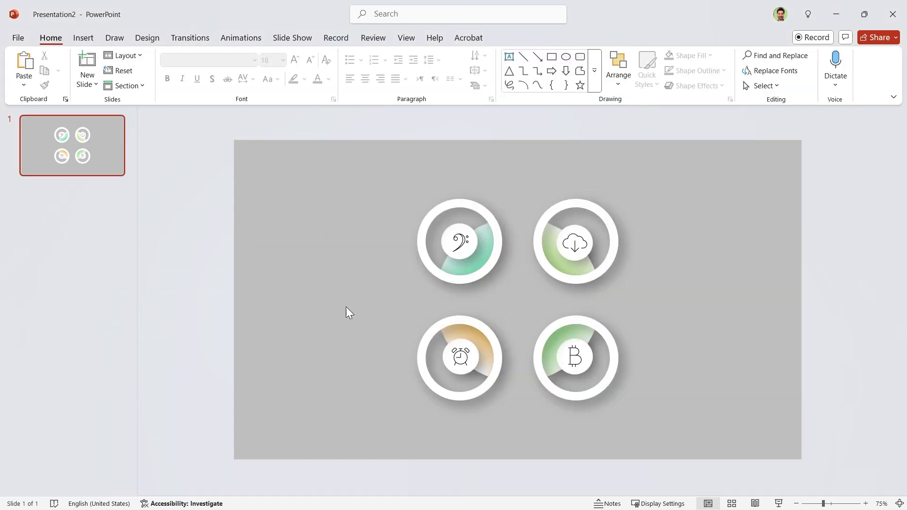
Group the shapes of the top-left, top-right, bottom-right and bottom-left circles each with Ctrl+G
{"action": "left_click_drag", "start_coordinate": [373, 169], "coordinate": [548, 309]}
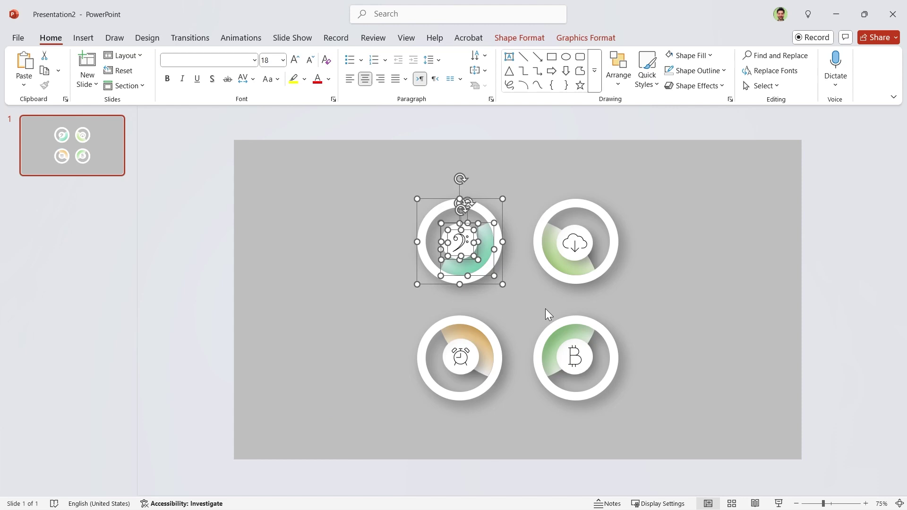
{"action": "key", "text": "ctrl+g"}
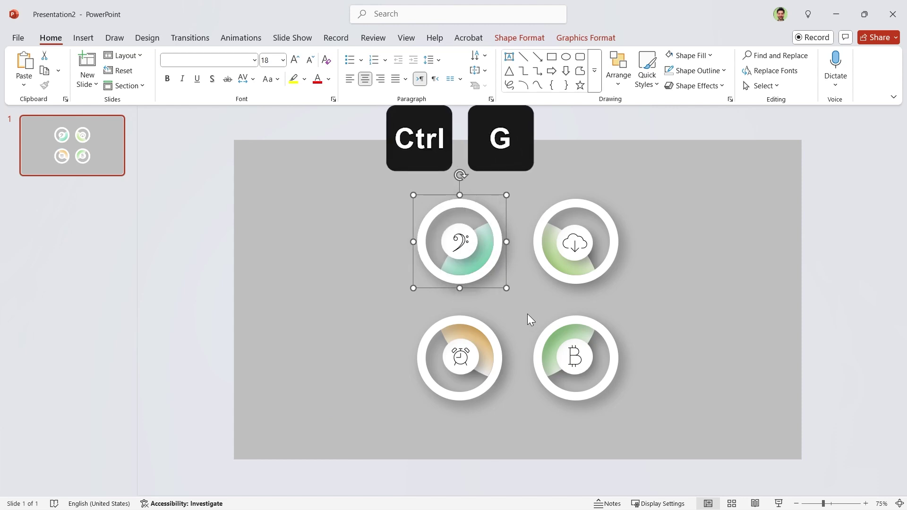
{"action": "left_click", "coordinate": [528, 314]}
{"action": "left_click_drag", "start_coordinate": [526, 189], "coordinate": [628, 294]}
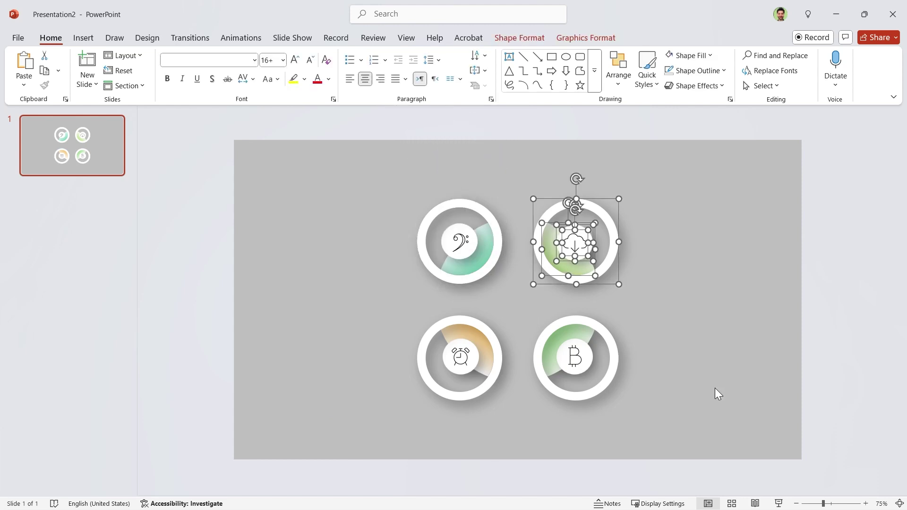
{"action": "key", "text": "ctrl+g"}
{"action": "left_click_drag", "start_coordinate": [525, 306], "coordinate": [626, 439]}
{"action": "key", "text": "ctrl+g"}
{"action": "left_click_drag", "start_coordinate": [409, 307], "coordinate": [506, 441]}
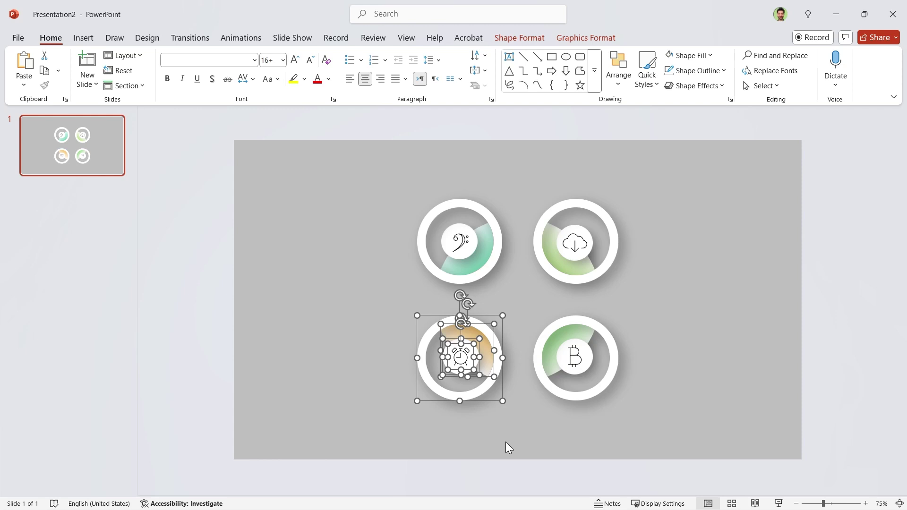
{"action": "key", "text": "ctrl+g"}
{"action": "left_click", "coordinate": [404, 344]}
Draw an arc beside the rings and size it to 3.88 inches square
{"action": "left_click", "coordinate": [524, 85]}
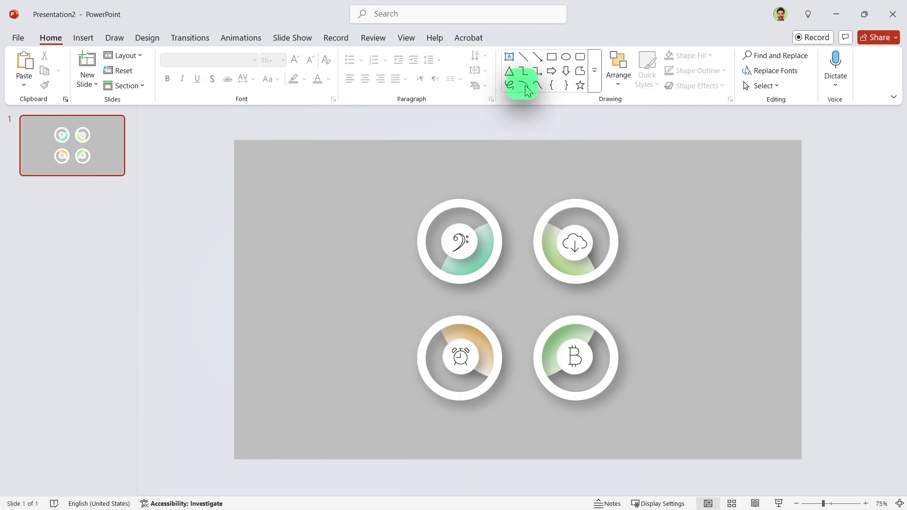
{"action": "left_click_drag", "start_coordinate": [642, 190], "coordinate": [721, 267]}
{"action": "left_click", "coordinate": [792, 60]}
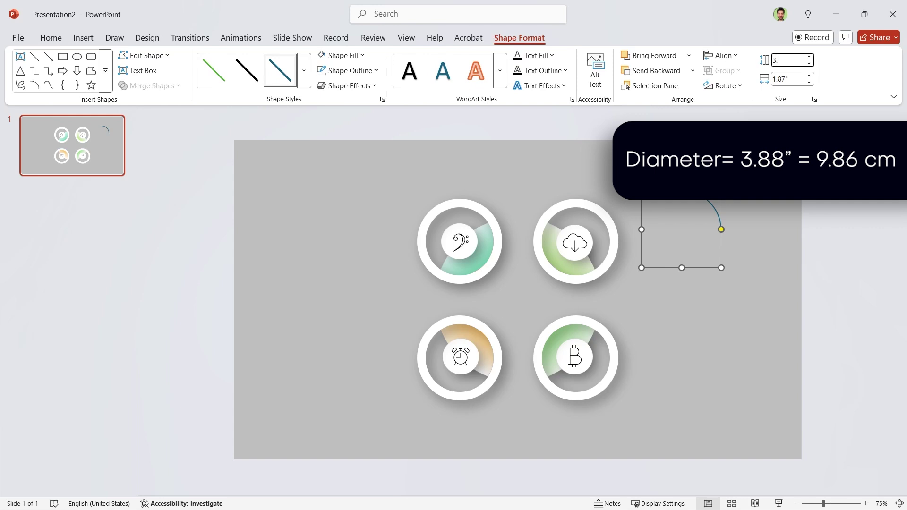
{"action": "type", "text": "3.88"}
{"action": "left_click", "coordinate": [793, 78]}
{"action": "key", "text": "Return"}
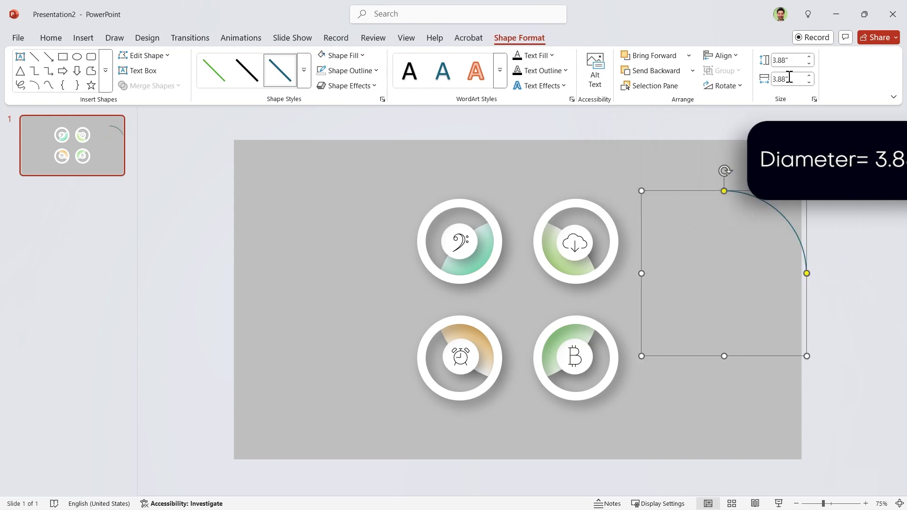
Centre the arc horizontally and vertically on the slide
{"action": "left_click", "coordinate": [720, 55]}
{"action": "left_click", "coordinate": [738, 90]}
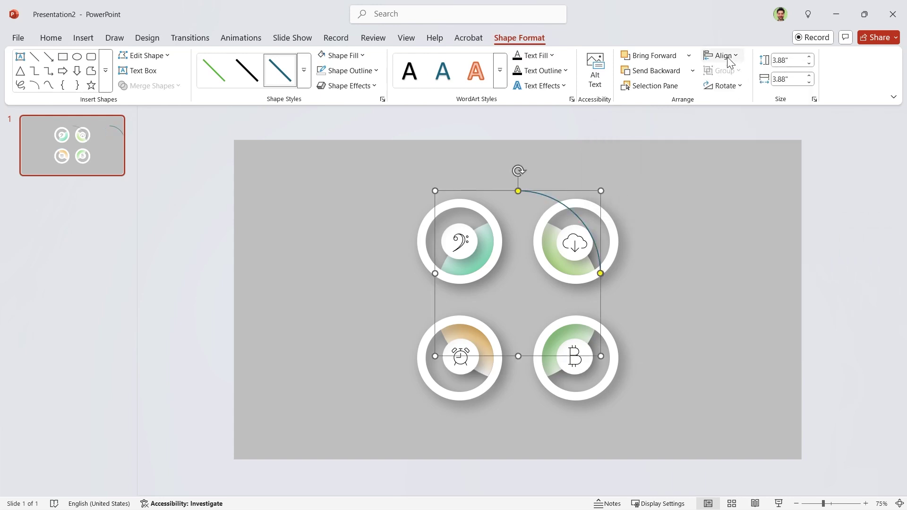
{"action": "left_click", "coordinate": [721, 56]}
{"action": "left_click", "coordinate": [743, 141]}
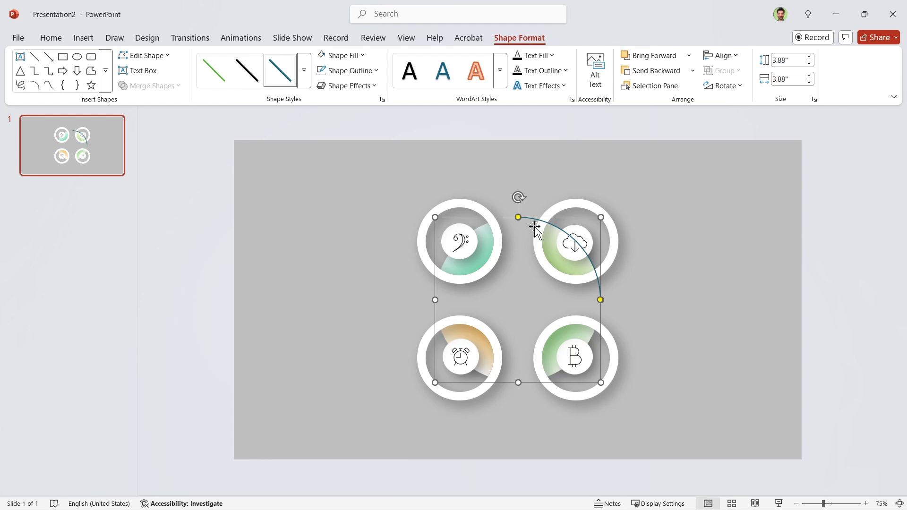
Drag the arc's handles to trim it to a short curve between the top rings
{"action": "left_click_drag", "start_coordinate": [520, 217], "coordinate": [488, 222]}
{"action": "left_click_drag", "start_coordinate": [600, 300], "coordinate": [599, 298]}
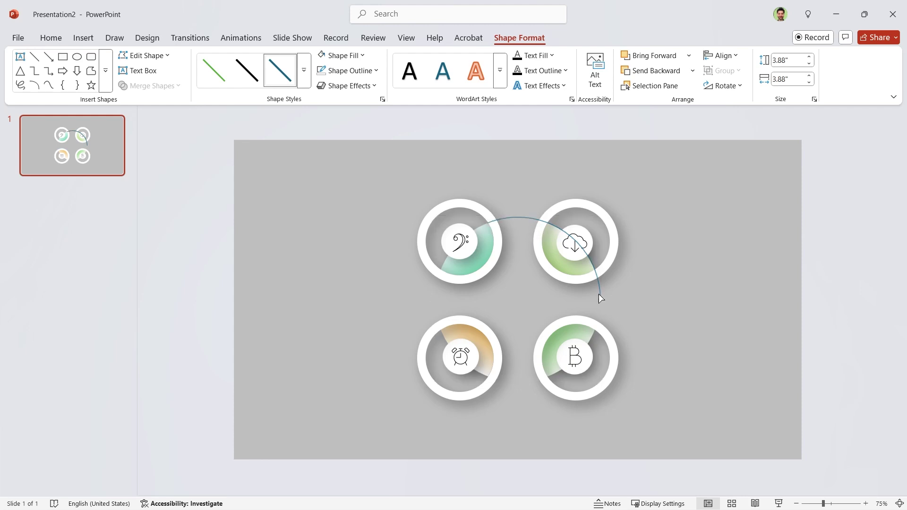
{"action": "left_click_drag", "start_coordinate": [526, 221], "coordinate": [528, 220]}
{"action": "left_click", "coordinate": [383, 99]}
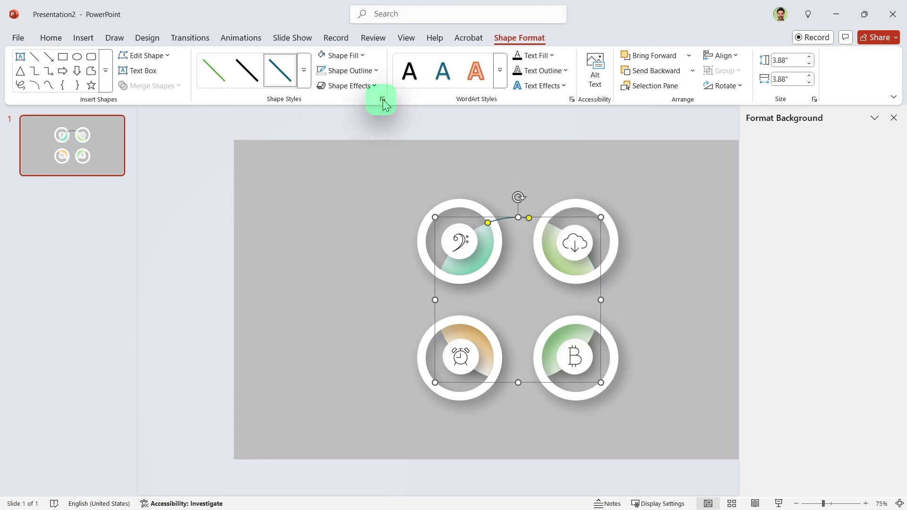
Give the arc's line an oval dot end and a grey colour
{"action": "left_click", "coordinate": [758, 191]}
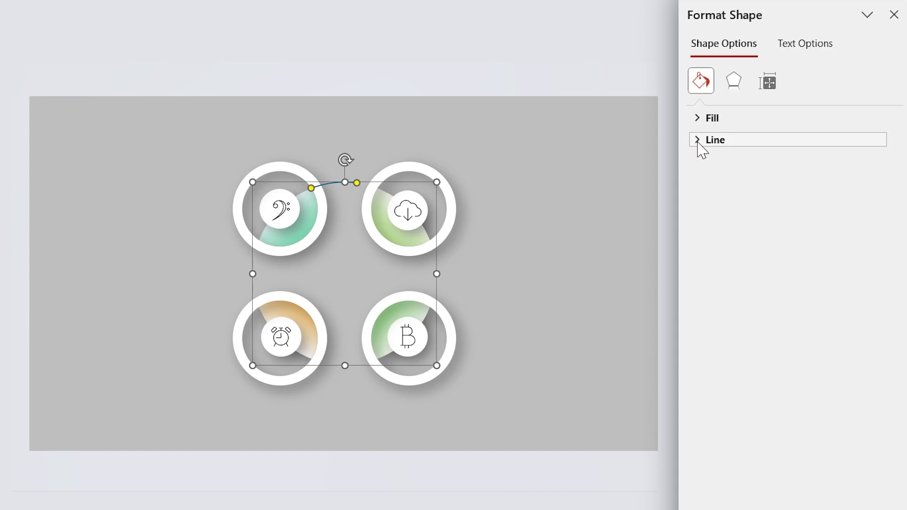
{"action": "left_click", "coordinate": [753, 208]}
{"action": "left_click", "coordinate": [868, 493]}
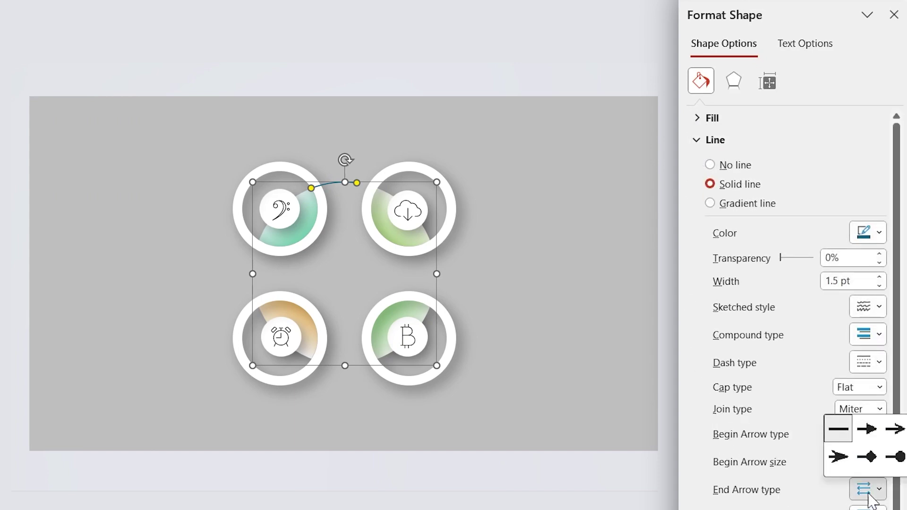
{"action": "left_click", "coordinate": [891, 459]}
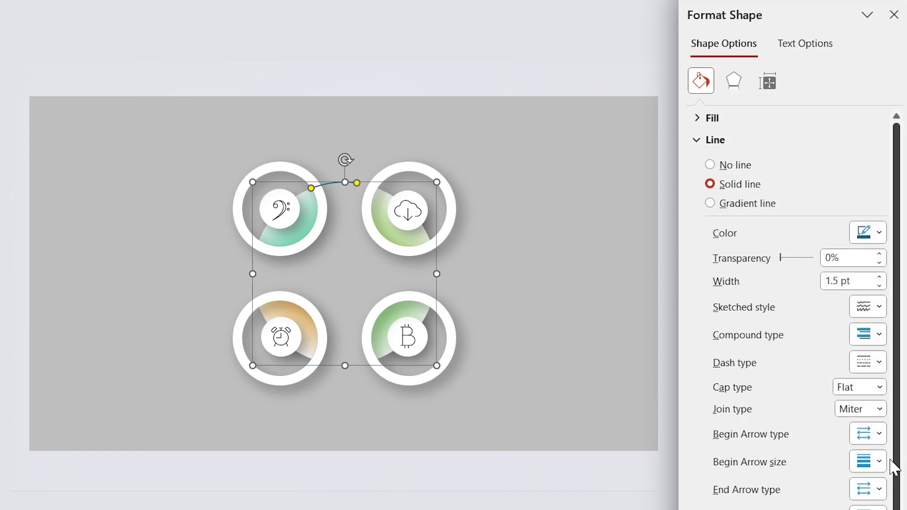
{"action": "left_click", "coordinate": [875, 237]}
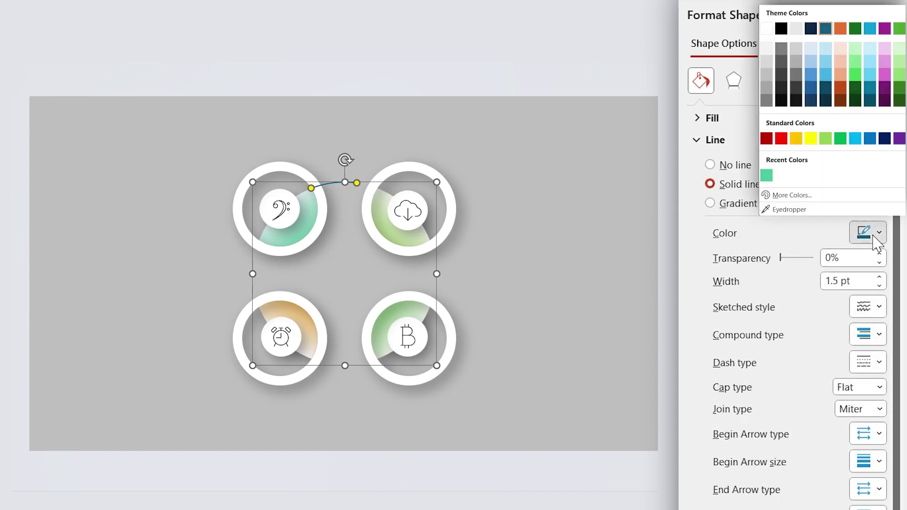
{"action": "left_click", "coordinate": [766, 101]}
{"action": "left_click", "coordinate": [561, 241]}
Make two copies of the grey connector and rotate one copy 90°
{"action": "left_click_drag", "start_coordinate": [332, 184], "coordinate": [508, 199]}
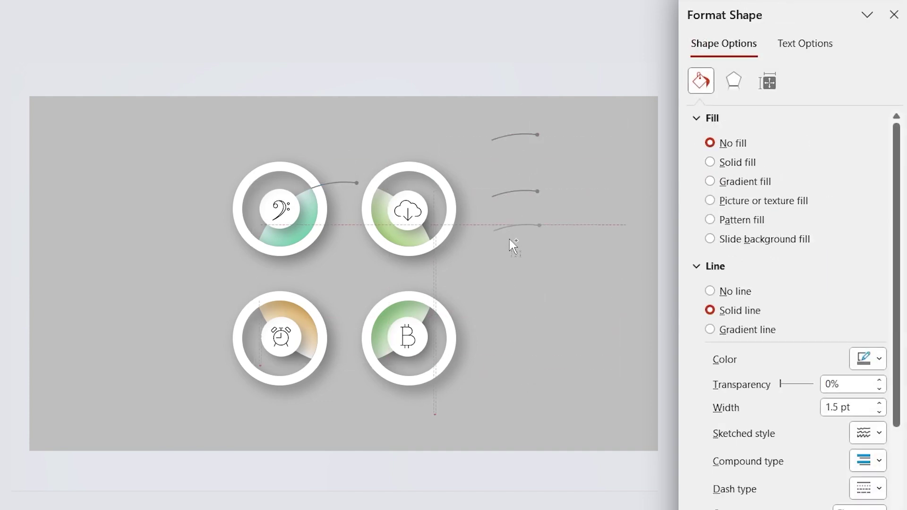
{"action": "key", "text": "ctrl+d"}
{"action": "left_click", "coordinate": [767, 83]}
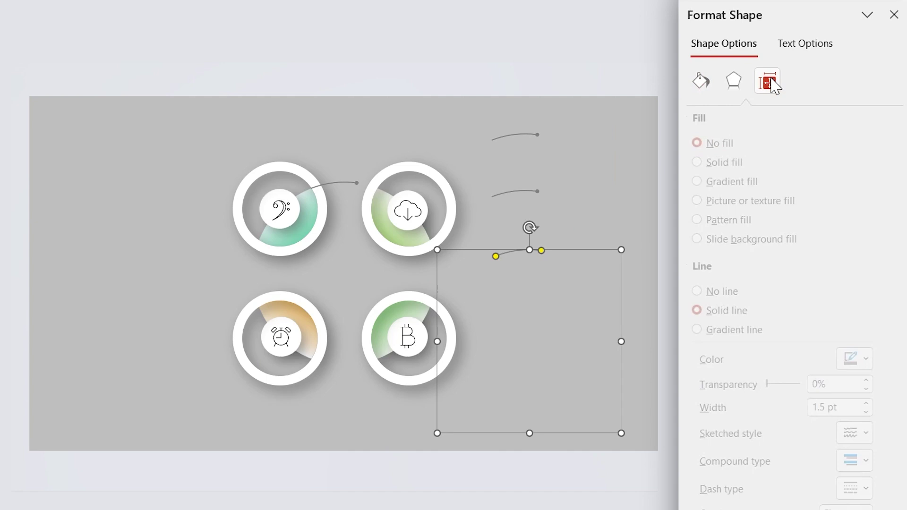
{"action": "left_click", "coordinate": [743, 118]}
{"action": "left_click", "coordinate": [835, 184]}
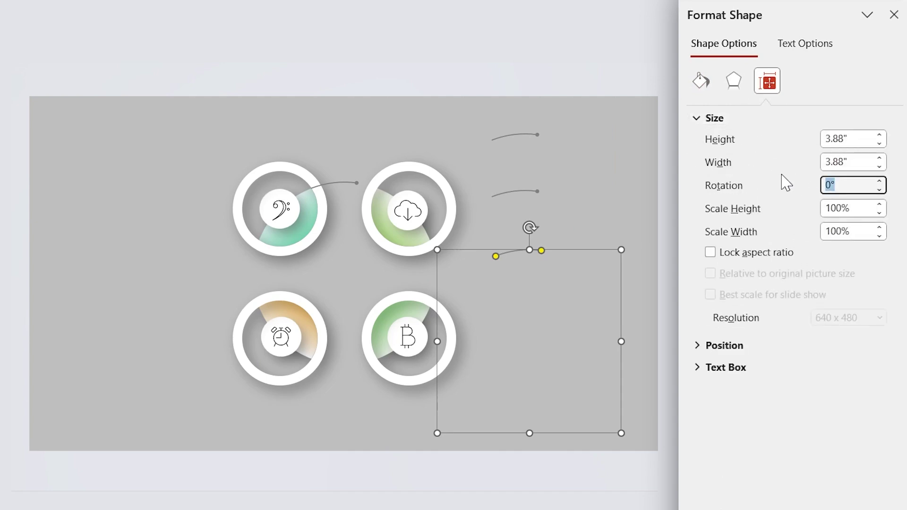
{"action": "type", "text": "90"}
{"action": "key", "text": "Return"}
Undo the 90° and 180° trials and set the copy's rotation to -90°
{"action": "key", "text": "ctrl+z"}
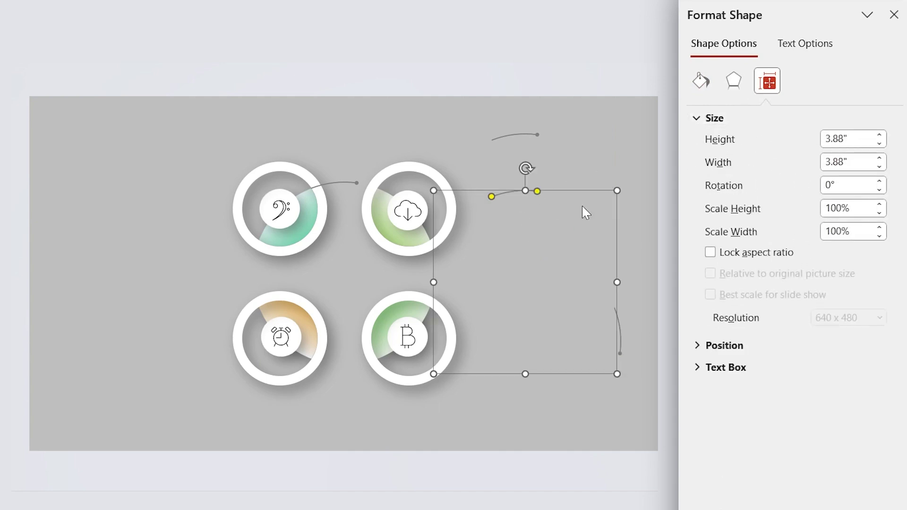
{"action": "left_click", "coordinate": [841, 184]}
{"action": "type", "text": "180"}
{"action": "key", "text": "Return"}
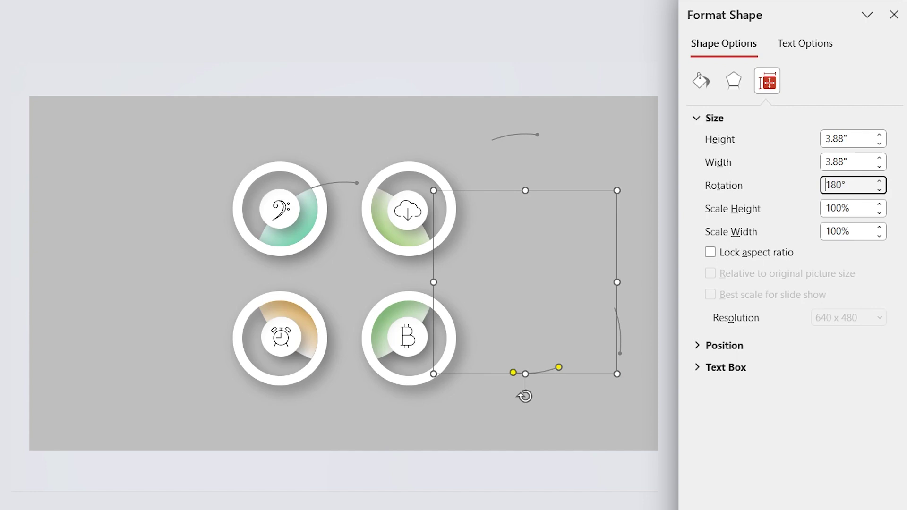
{"action": "key", "text": "ctrl+z"}
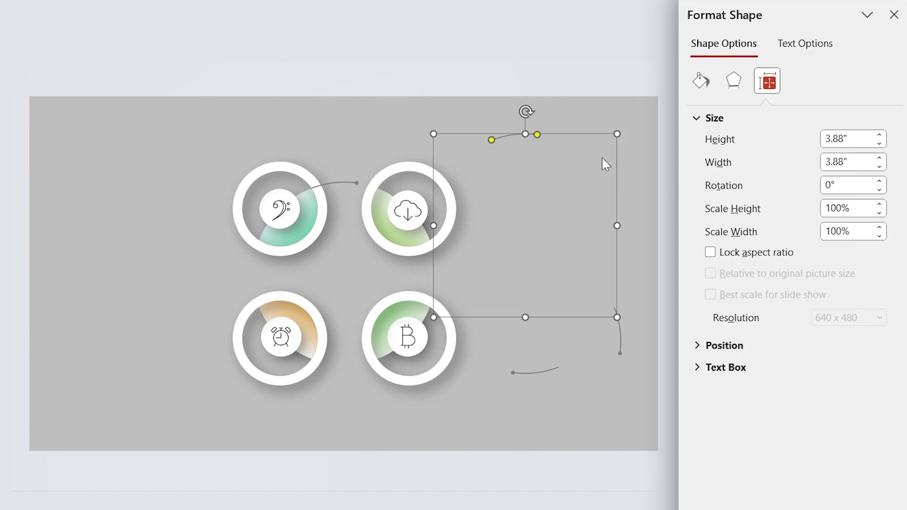
{"action": "left_click", "coordinate": [847, 185]}
{"action": "type", "text": "-"}
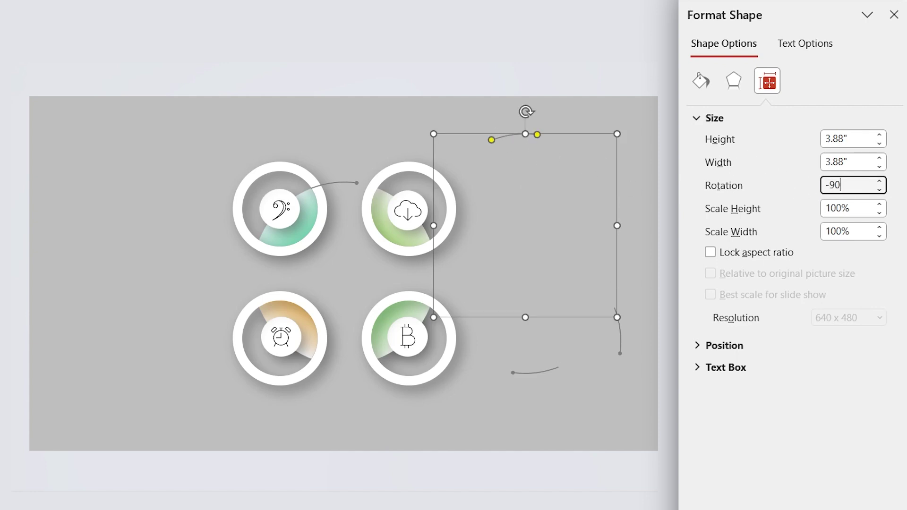
{"action": "type", "text": "90"}
{"action": "key", "text": "Return"}
Centre the rotated connector vertically and horizontally on the slide
{"action": "left_click", "coordinate": [894, 15]}
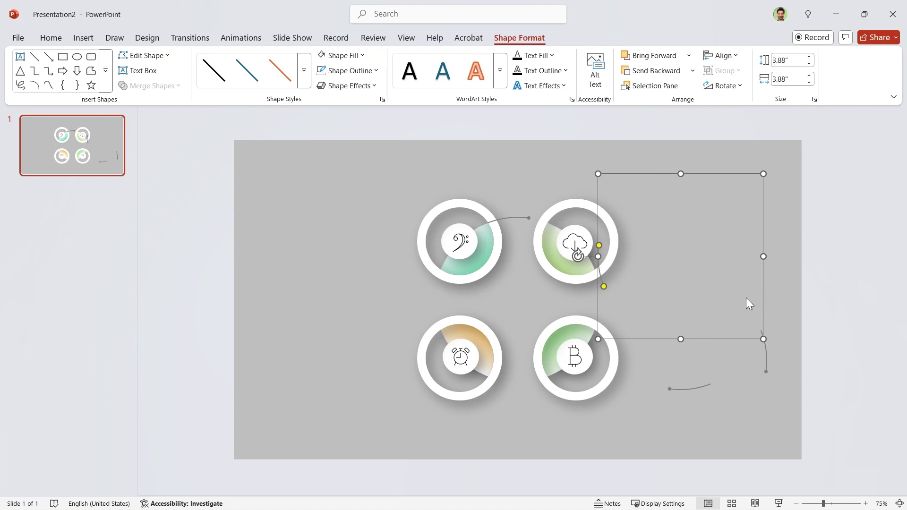
{"action": "left_click", "coordinate": [722, 56]}
{"action": "left_click", "coordinate": [745, 143]}
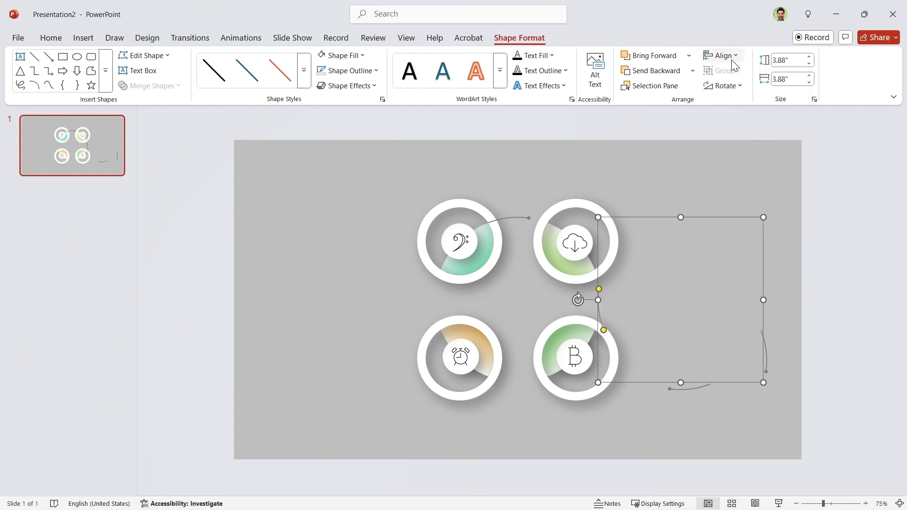
{"action": "left_click", "coordinate": [731, 57]}
{"action": "left_click", "coordinate": [736, 89]}
{"action": "left_click", "coordinate": [710, 446]}
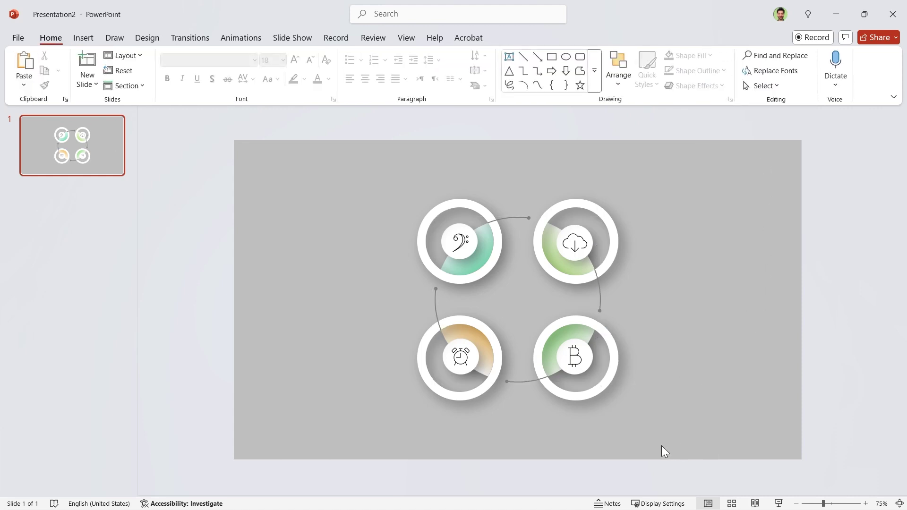
Select Arc 69, 70, 71 and 72 in the Selection Pane and group them
{"action": "left_click", "coordinate": [618, 70]}
{"action": "left_click", "coordinate": [640, 310]}
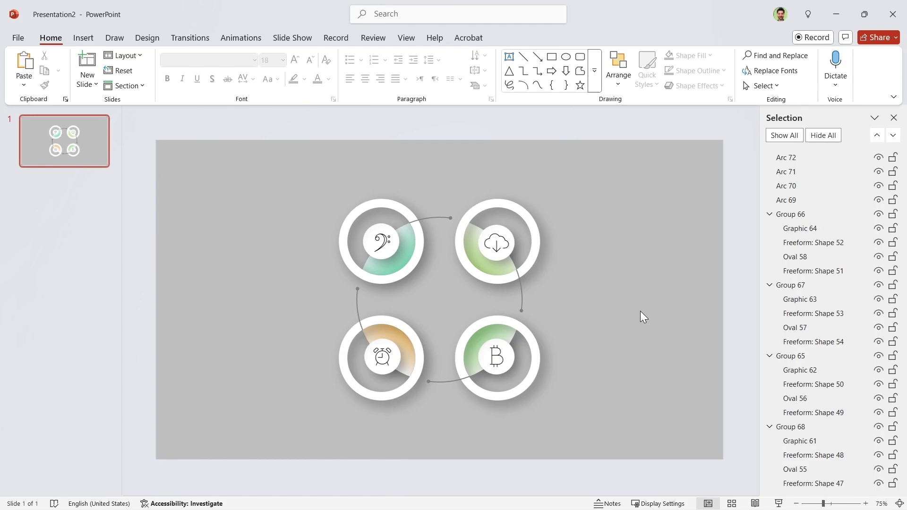
{"action": "left_click", "coordinate": [784, 151]}
{"action": "left_click", "coordinate": [787, 166], "text": "ctrl"}
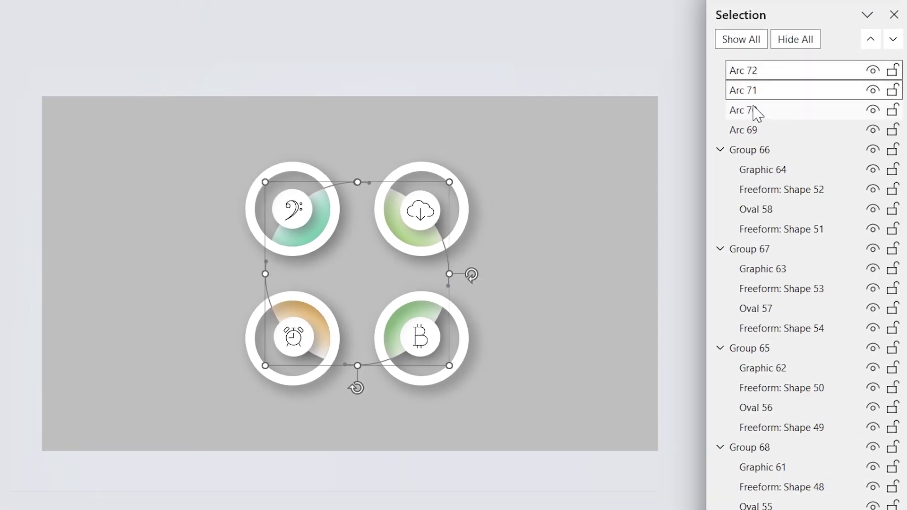
{"action": "left_click", "coordinate": [784, 180], "text": "ctrl"}
{"action": "left_click", "coordinate": [758, 133], "text": "ctrl"}
{"action": "key", "text": "ctrl+g"}
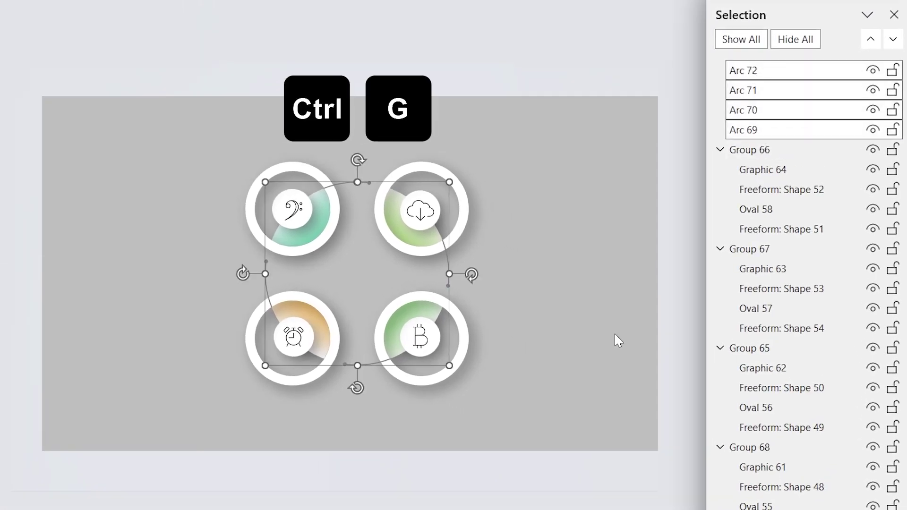
Move Group 73 to the bottom of the object list, behind the rings
{"action": "left_click", "coordinate": [721, 71]}
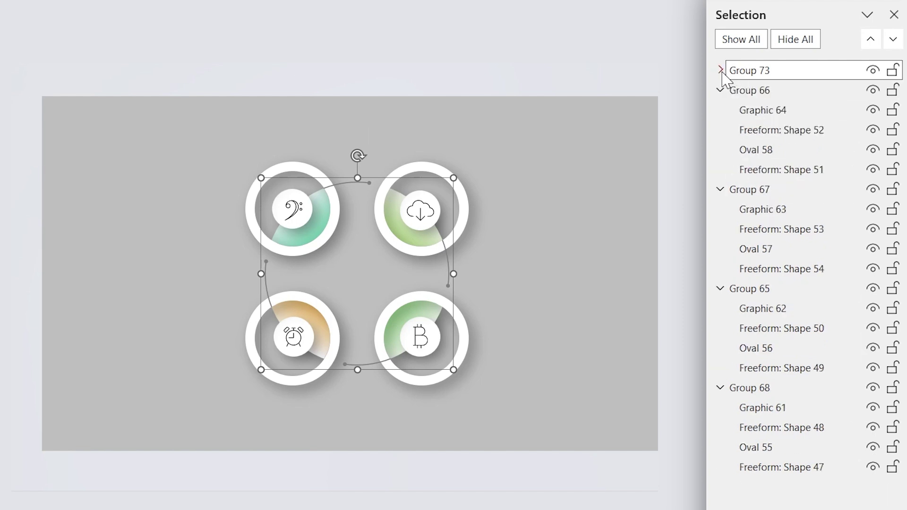
{"action": "left_click_drag", "start_coordinate": [742, 74], "coordinate": [782, 491]}
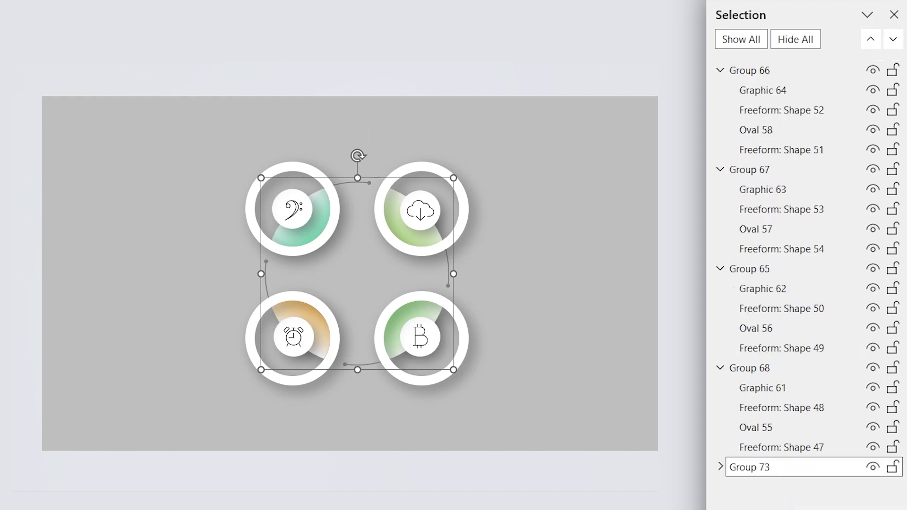
{"action": "left_click", "coordinate": [894, 15]}
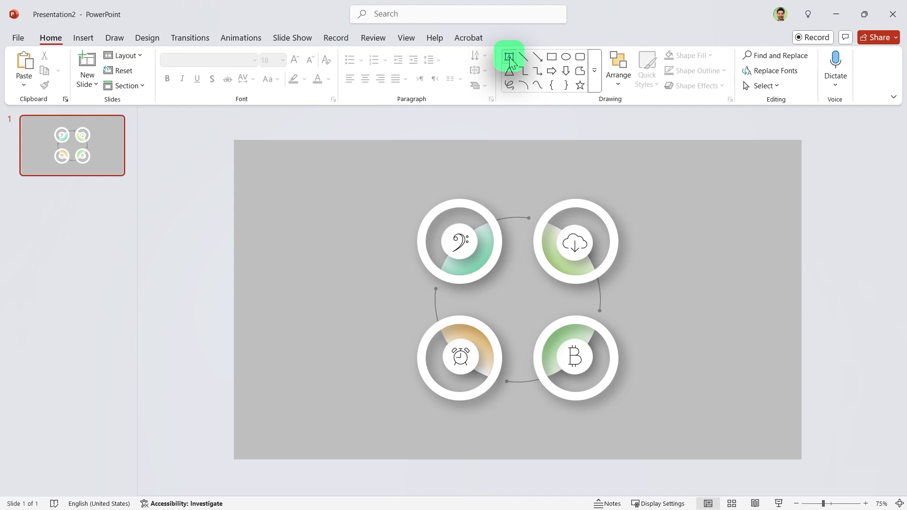
Pick the Text Box tool to begin adding the numbered step labels
{"action": "left_click", "coordinate": [510, 57]}
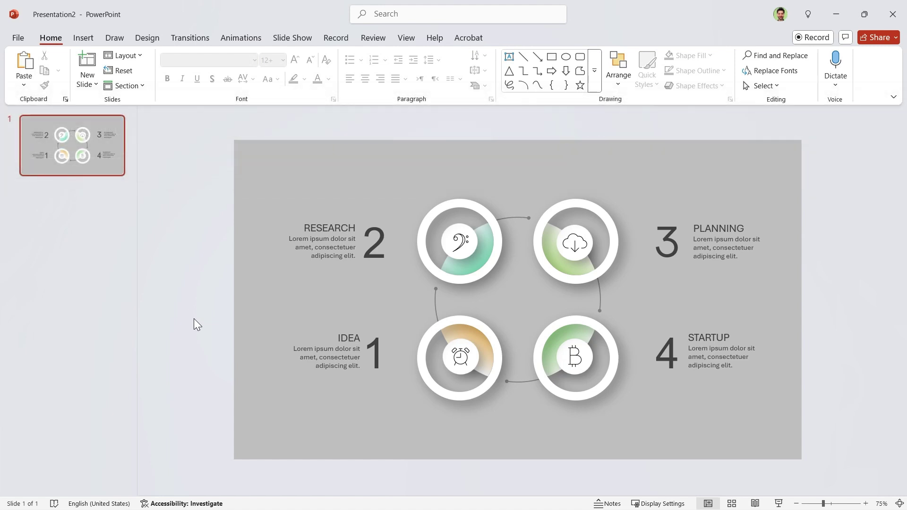
Give all four rings a Fly In animation starting With Previous, lasting 2 seconds
{"action": "left_click", "coordinate": [447, 395]}
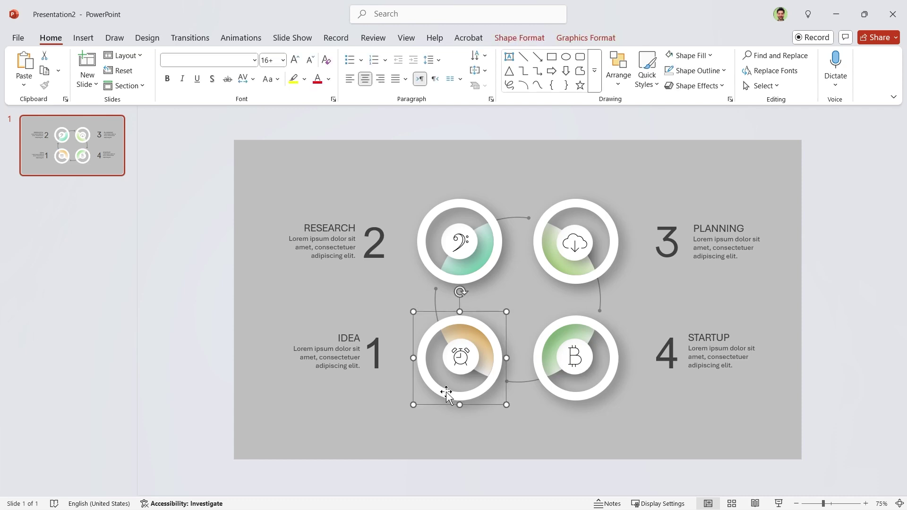
{"action": "left_click", "coordinate": [435, 274], "text": "shift"}
{"action": "left_click", "coordinate": [552, 270], "text": "shift"}
{"action": "left_click", "coordinate": [563, 326], "text": "shift"}
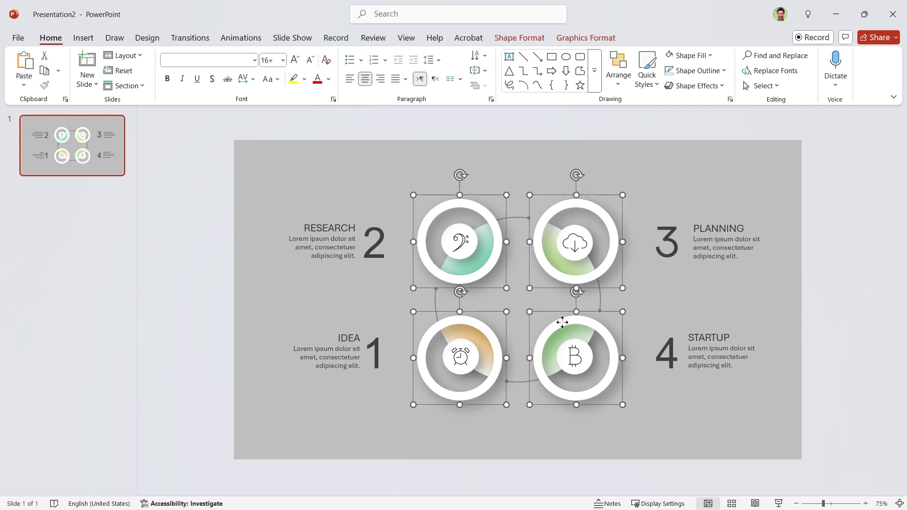
{"action": "left_click", "coordinate": [241, 38]}
{"action": "left_click", "coordinate": [219, 70]}
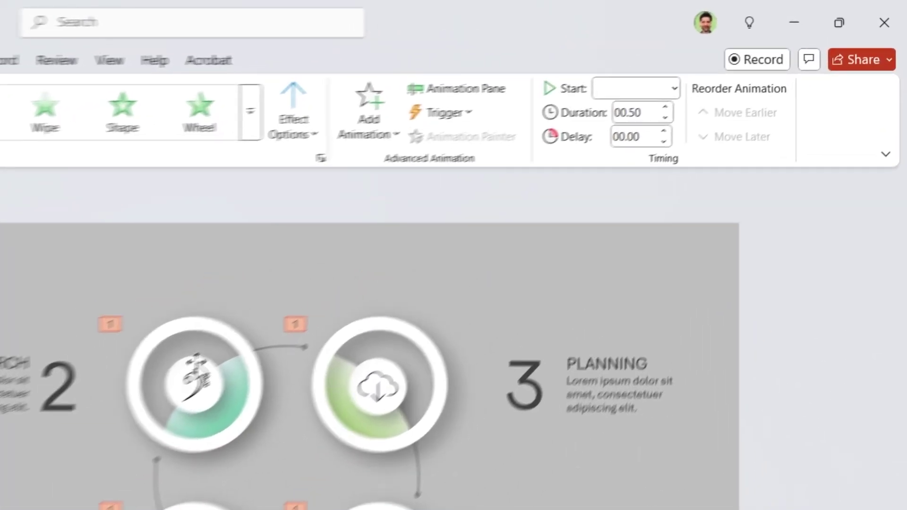
{"action": "left_click", "coordinate": [588, 95]}
{"action": "left_click", "coordinate": [613, 144]}
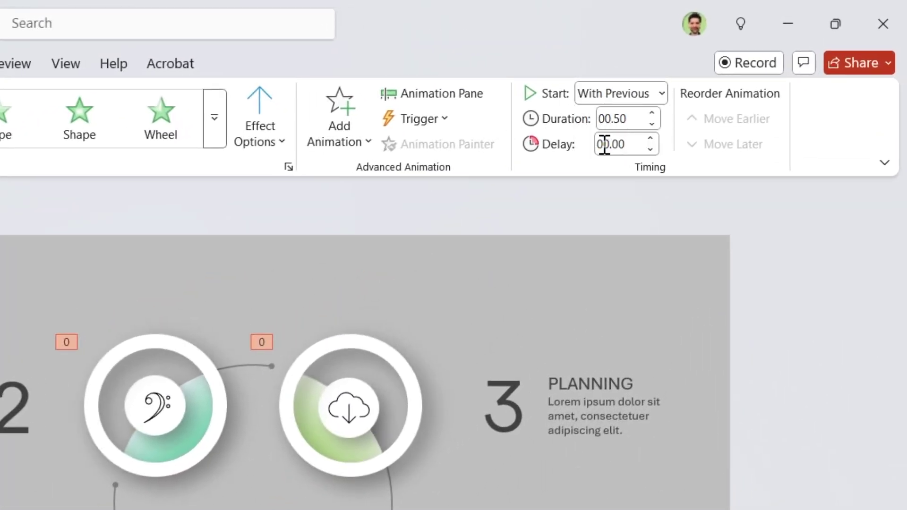
{"action": "double_click", "coordinate": [638, 121]}
{"action": "type", "text": "2"}
{"action": "key", "text": "Return"}
Confirm the fly-in effect settings and set the Research circle to fly from bottom-right
{"action": "left_click", "coordinate": [289, 167]}
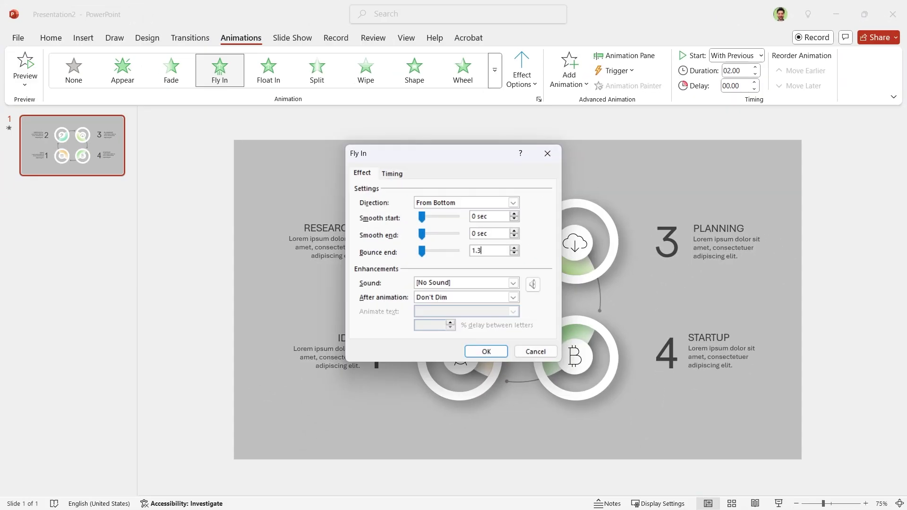
{"action": "key", "text": "Return"}
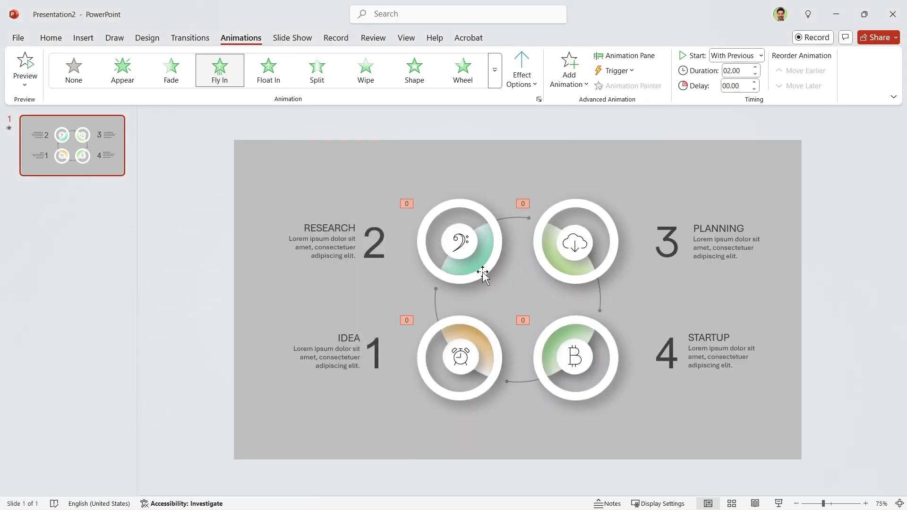
{"action": "left_click", "coordinate": [482, 272]}
{"action": "left_click", "coordinate": [521, 71]}
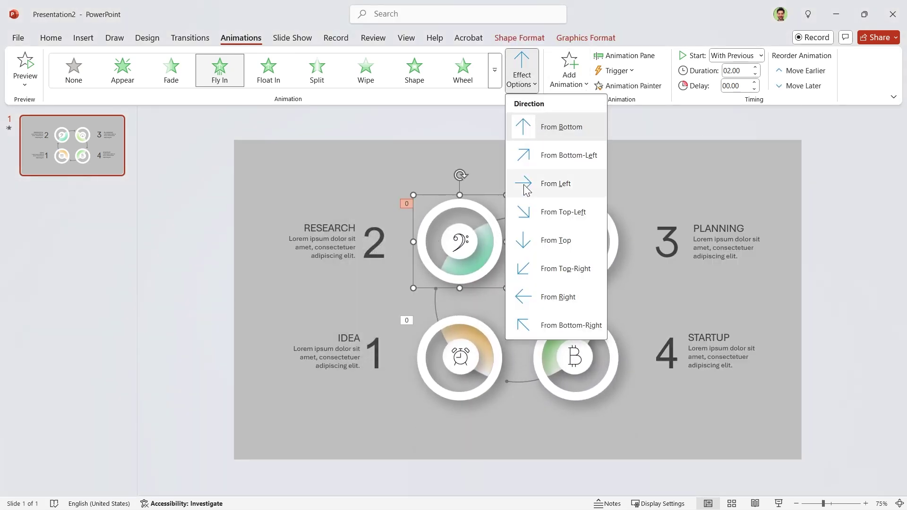
{"action": "left_click", "coordinate": [558, 321]}
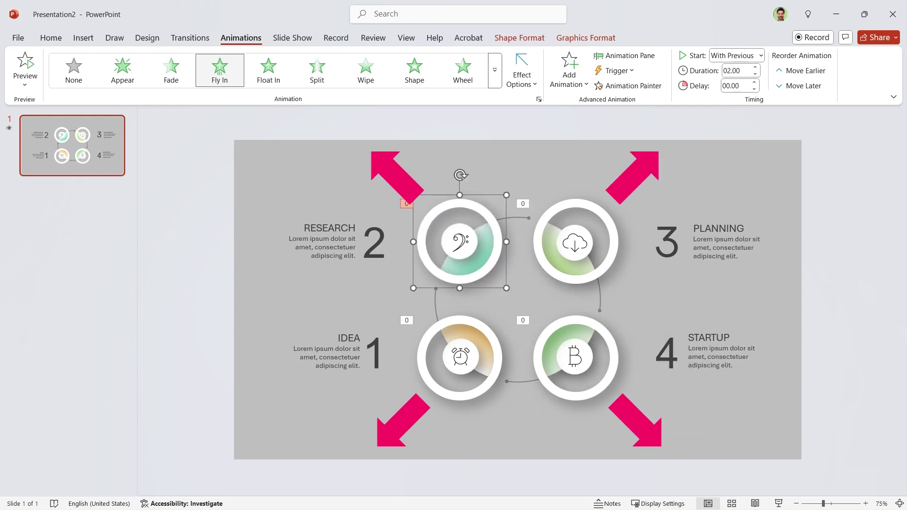
{"action": "left_click", "coordinate": [700, 474]}
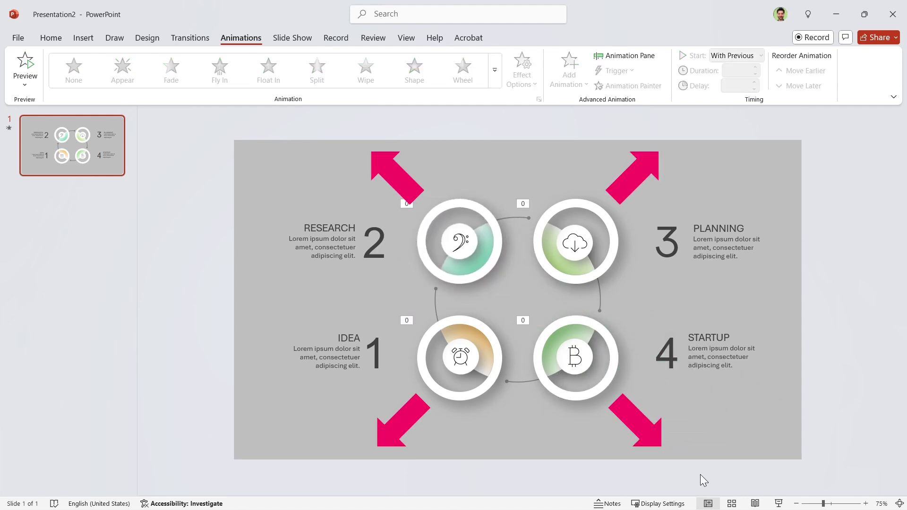
Preview the show, then apply a Fade entrance to the STARTUP, PLANNING, RESEARCH and IDEA labels
{"action": "left_click", "coordinate": [777, 505]}
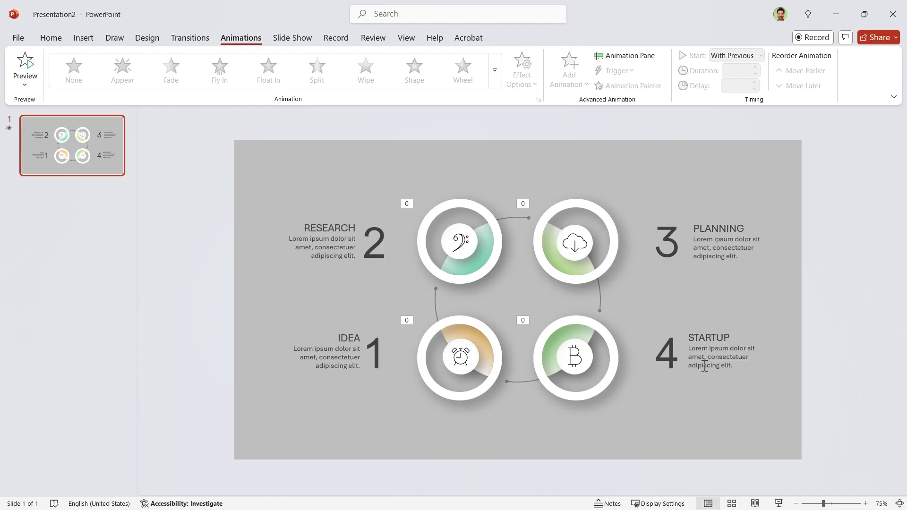
{"action": "left_click", "coordinate": [704, 367]}
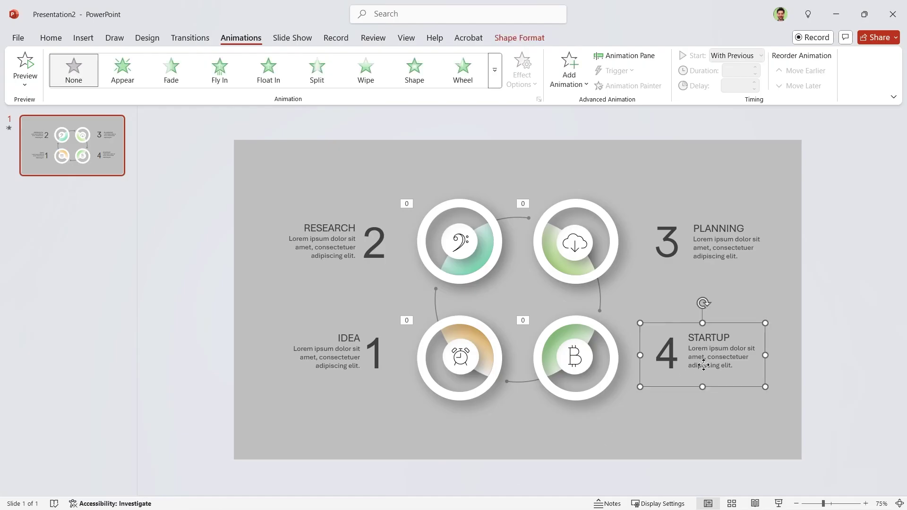
{"action": "left_click", "coordinate": [708, 250], "text": "shift"}
{"action": "left_click", "coordinate": [343, 259], "text": "shift"}
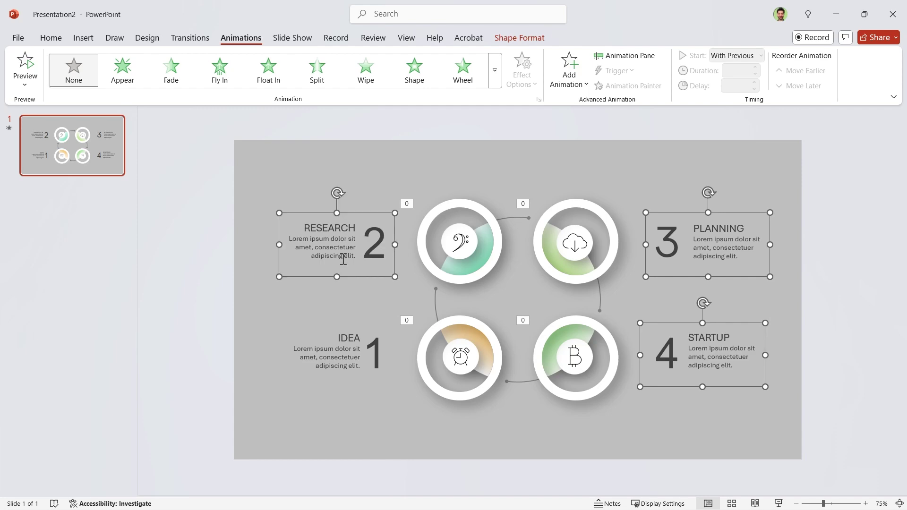
{"action": "left_click", "coordinate": [327, 363], "text": "shift"}
{"action": "left_click", "coordinate": [173, 76]}
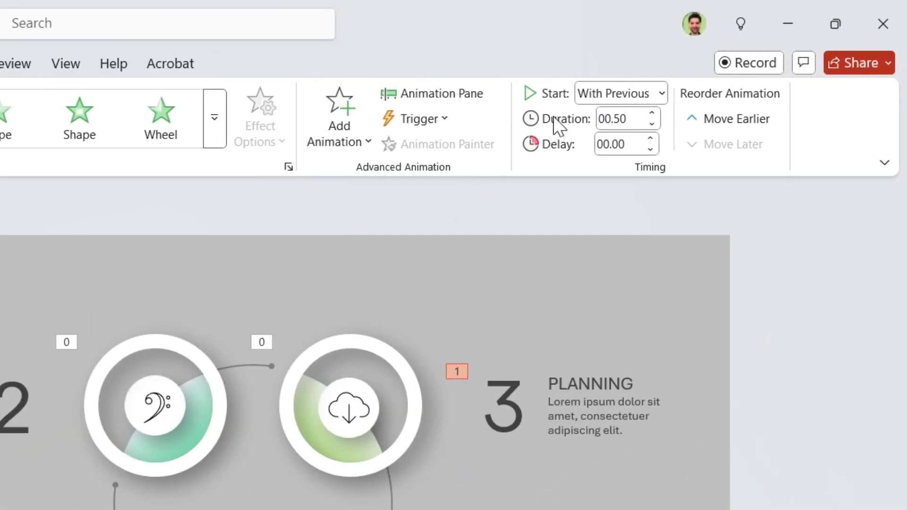
Set the fade to start With Previous, with 01.00 duration and 0.75 s delay
{"action": "left_click", "coordinate": [718, 63]}
{"action": "left_click", "coordinate": [621, 143]}
{"action": "left_click", "coordinate": [652, 114]}
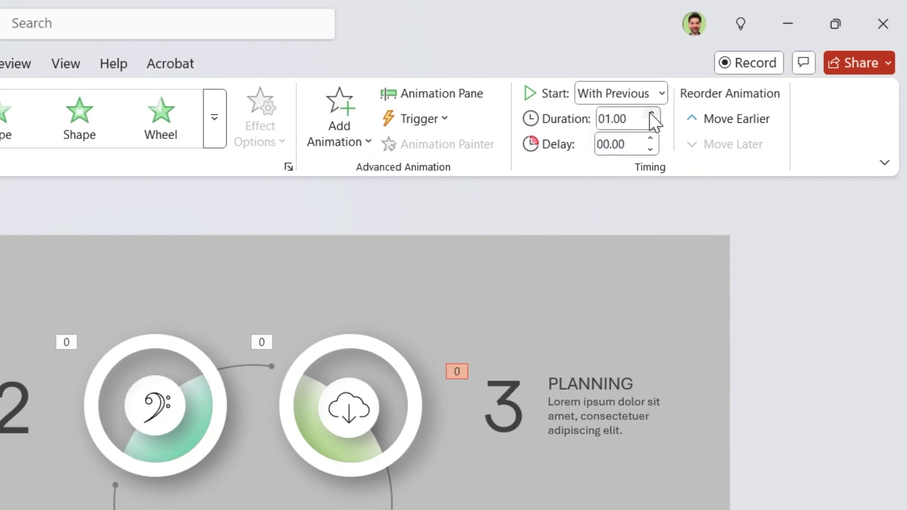
{"action": "left_click", "coordinate": [650, 138]}
{"action": "left_click", "coordinate": [651, 138]}
{"action": "left_click", "coordinate": [651, 138]}
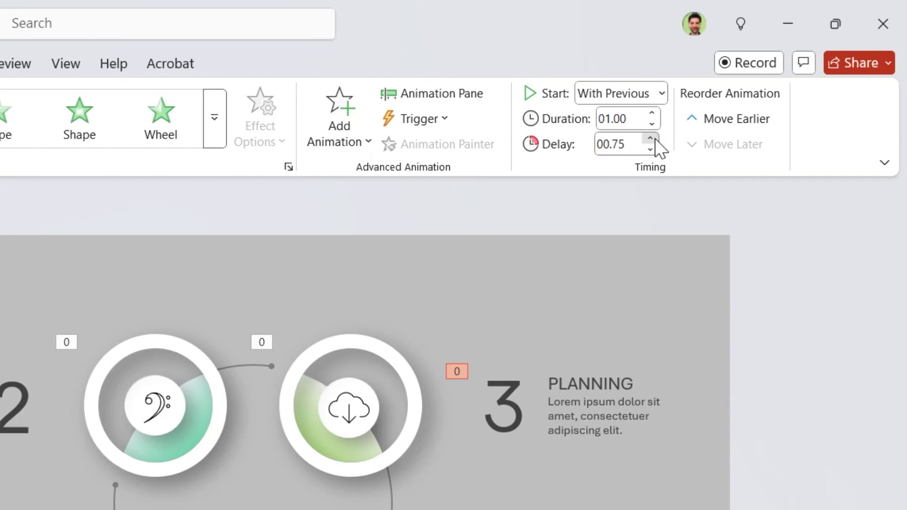
Apply a Spin emphasis to the arc group, starting With Previous after a 1.25 s delay
{"action": "left_click", "coordinate": [661, 249]}
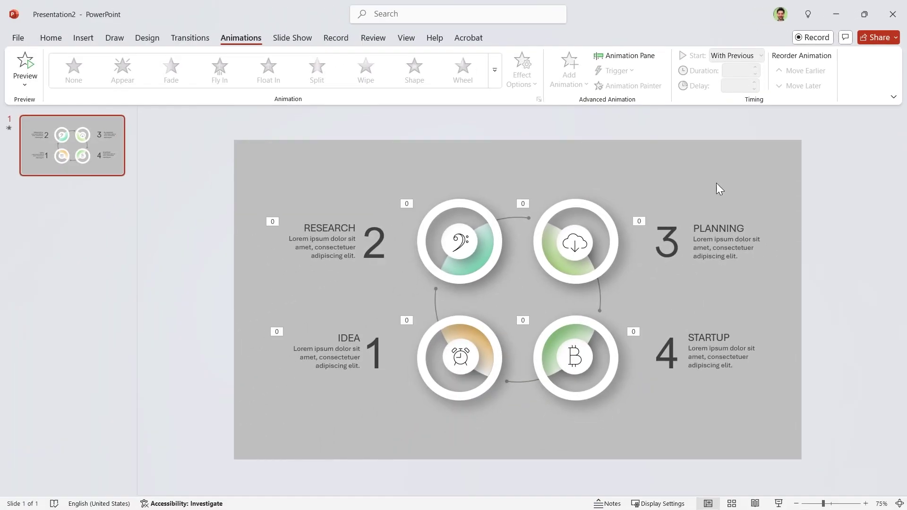
{"action": "left_click", "coordinate": [510, 218]}
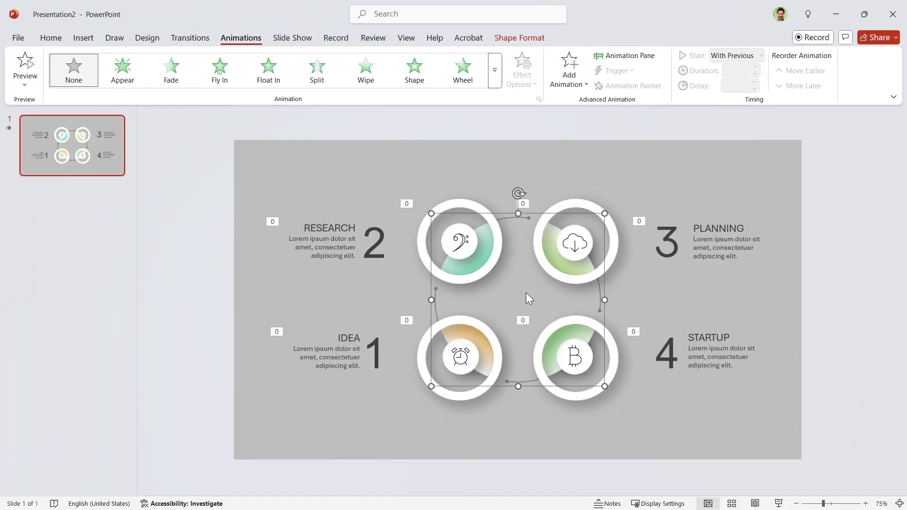
{"action": "left_click", "coordinate": [494, 71]}
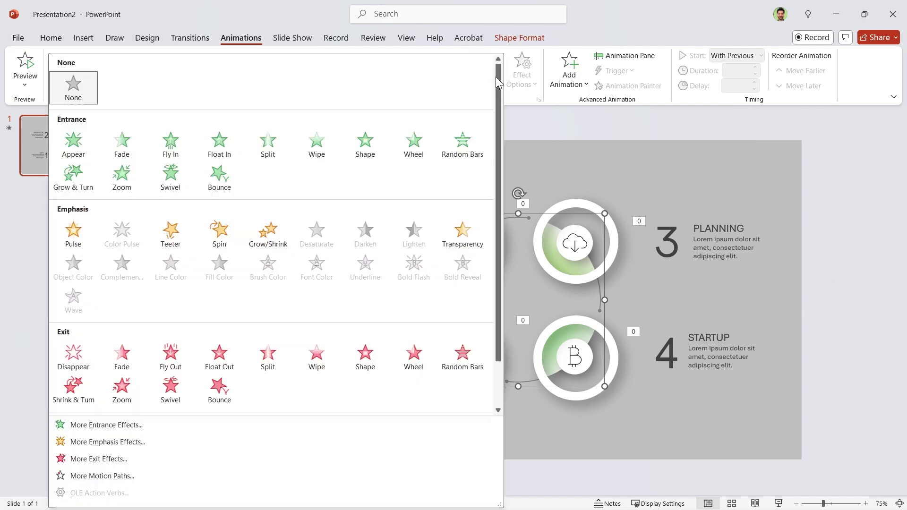
{"action": "left_click", "coordinate": [218, 234]}
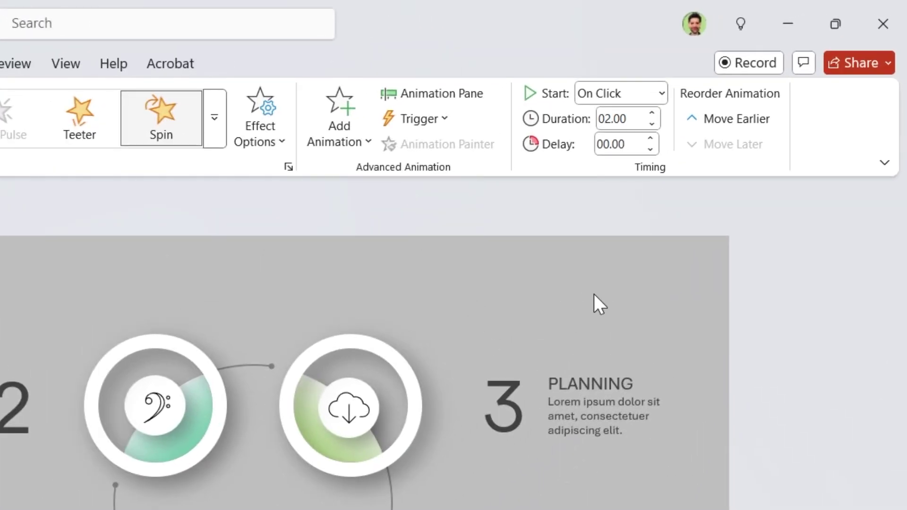
{"action": "left_click", "coordinate": [646, 96]}
{"action": "left_click", "coordinate": [623, 143]}
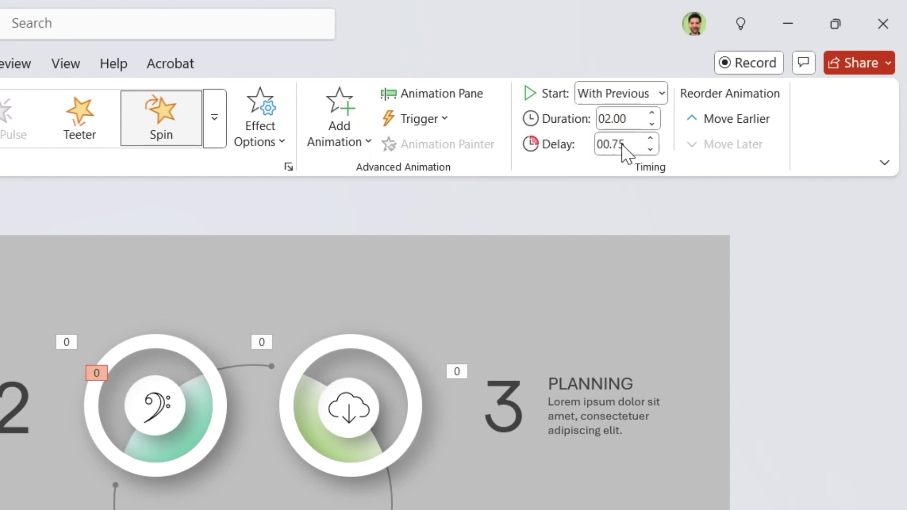
{"action": "left_click", "coordinate": [651, 139]}
Give the spin a 2-second smooth end and a custom 45° clockwise amount
{"action": "left_click", "coordinate": [289, 167]}
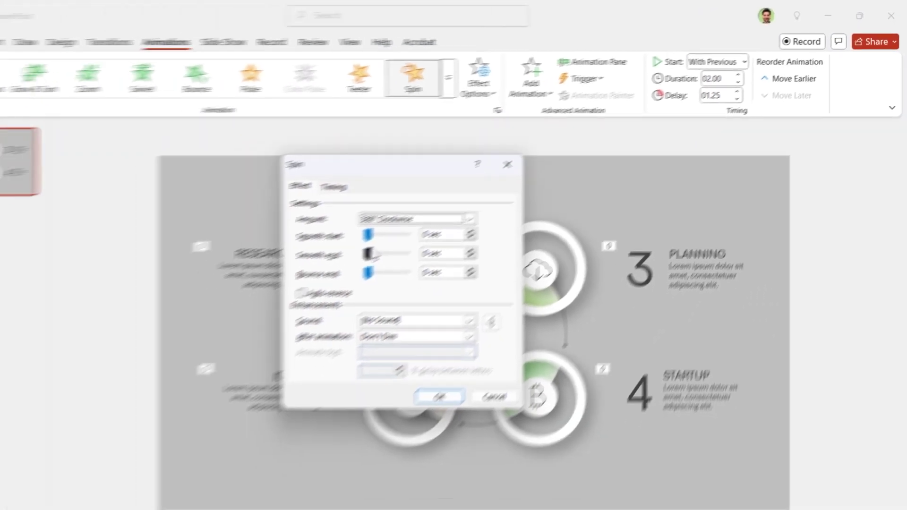
{"action": "left_click_drag", "start_coordinate": [371, 255], "coordinate": [406, 255]}
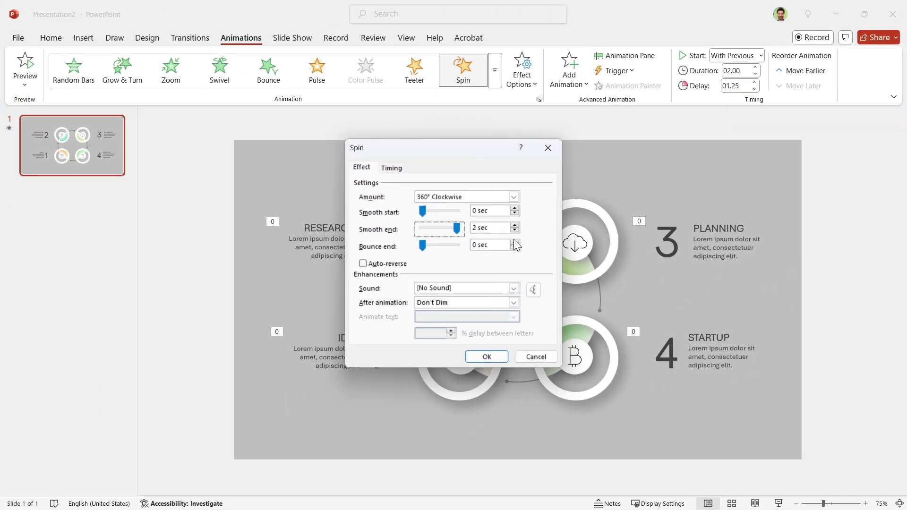
{"action": "left_click", "coordinate": [514, 197]}
{"action": "left_click", "coordinate": [478, 263]}
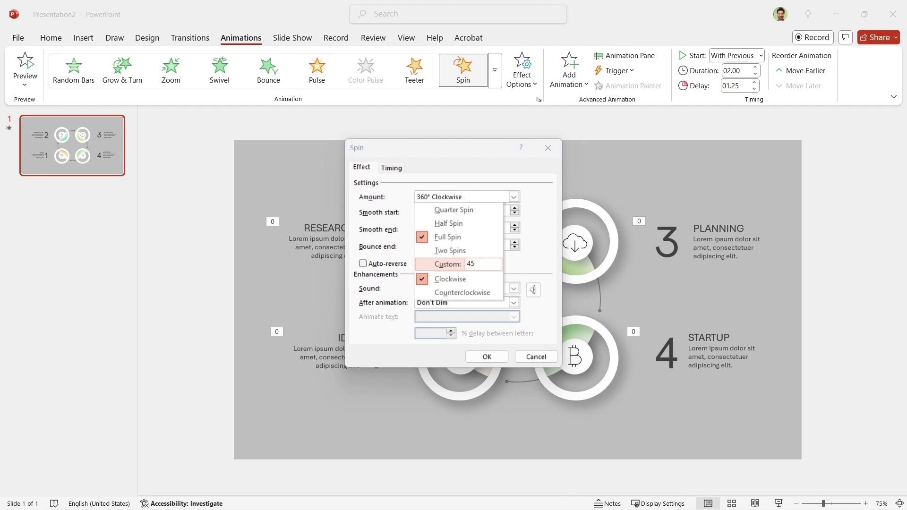
{"action": "key", "text": "Return"}
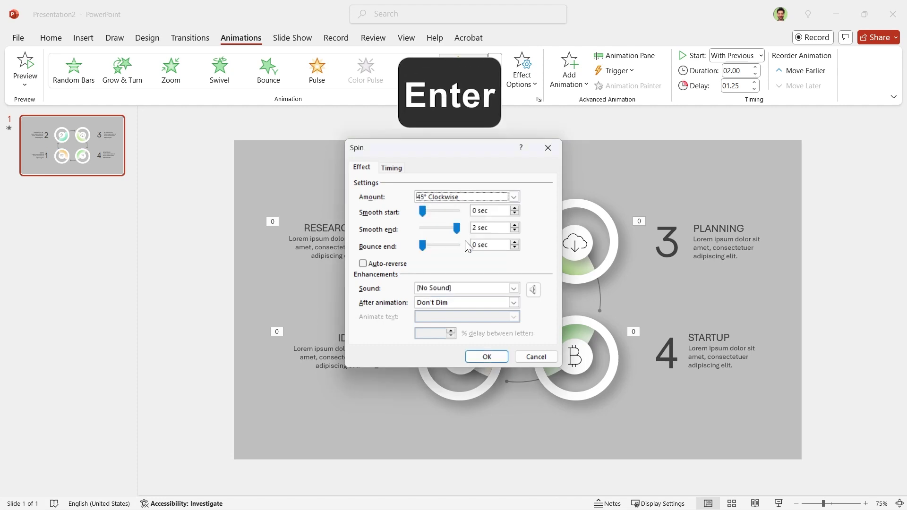
{"action": "key", "text": "Return"}
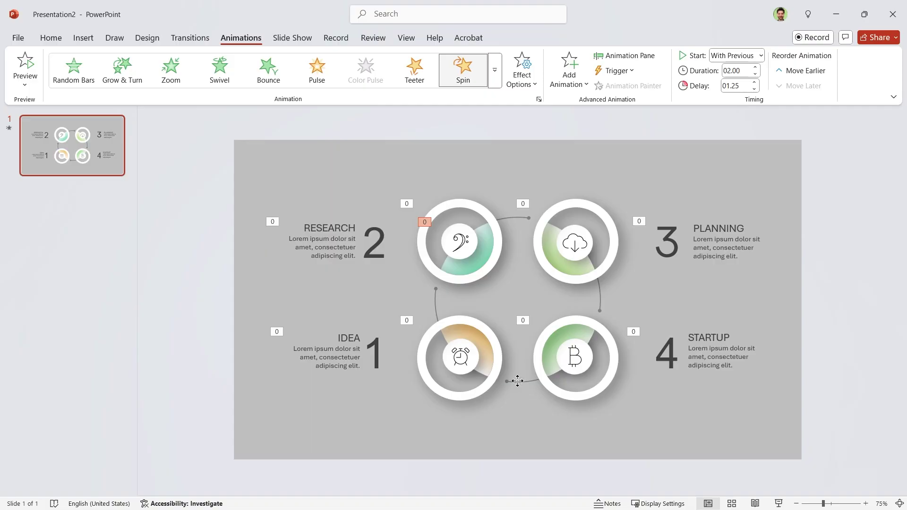
Add an Appear entrance to the arc group, With Previous, with delay 01.25
{"action": "left_click", "coordinate": [518, 381]}
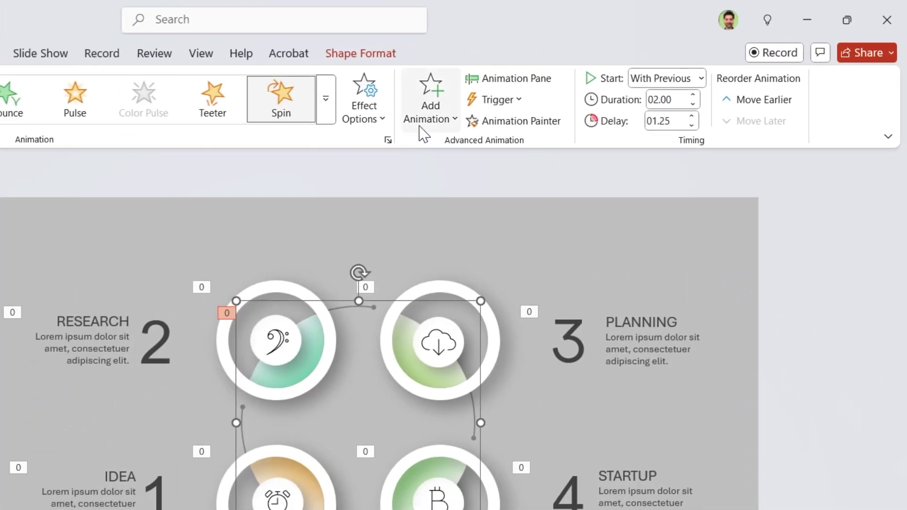
{"action": "left_click", "coordinate": [430, 109]}
{"action": "left_click", "coordinate": [452, 183]}
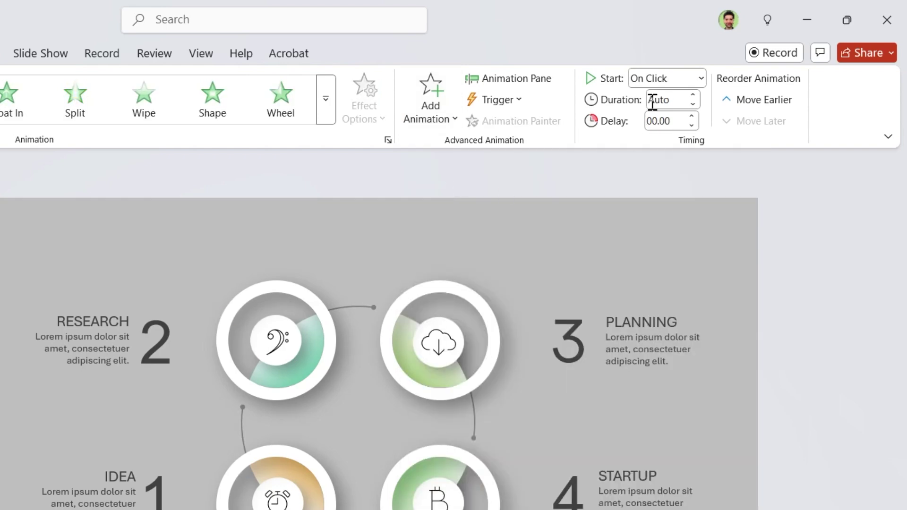
{"action": "left_click", "coordinate": [668, 79]}
{"action": "left_click", "coordinate": [658, 120]}
{"action": "double_click", "coordinate": [654, 121]}
{"action": "type", "text": "01.25"}
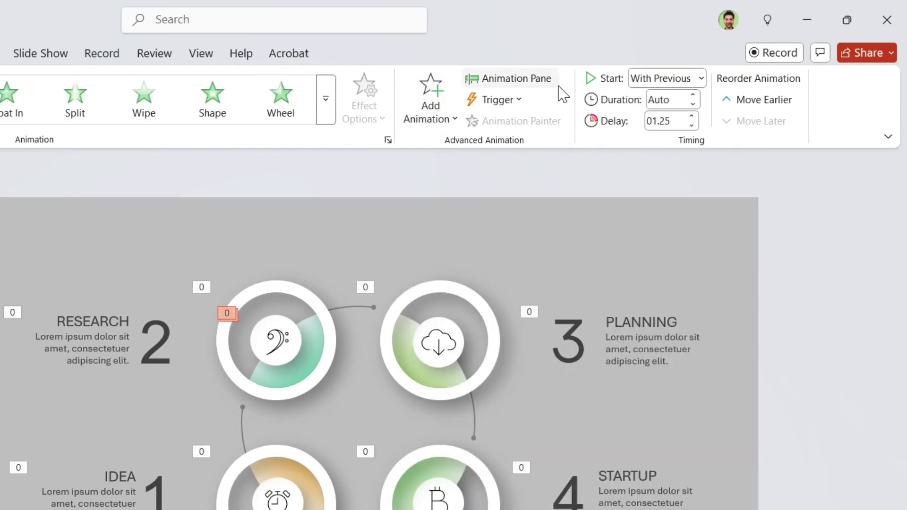
In the Animation Pane, move the Appear entry above the Spin and keep its 01.25 delay
{"action": "left_click", "coordinate": [543, 85]}
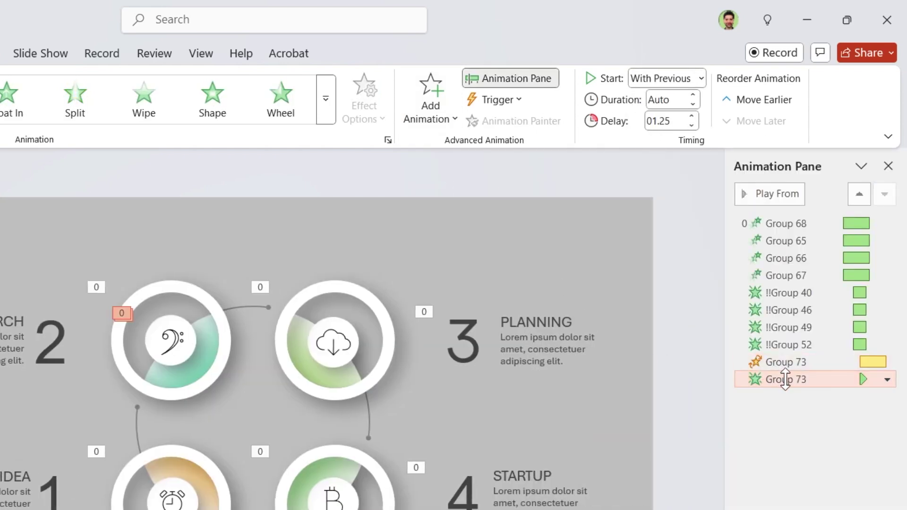
{"action": "left_click_drag", "start_coordinate": [786, 379], "coordinate": [788, 366]}
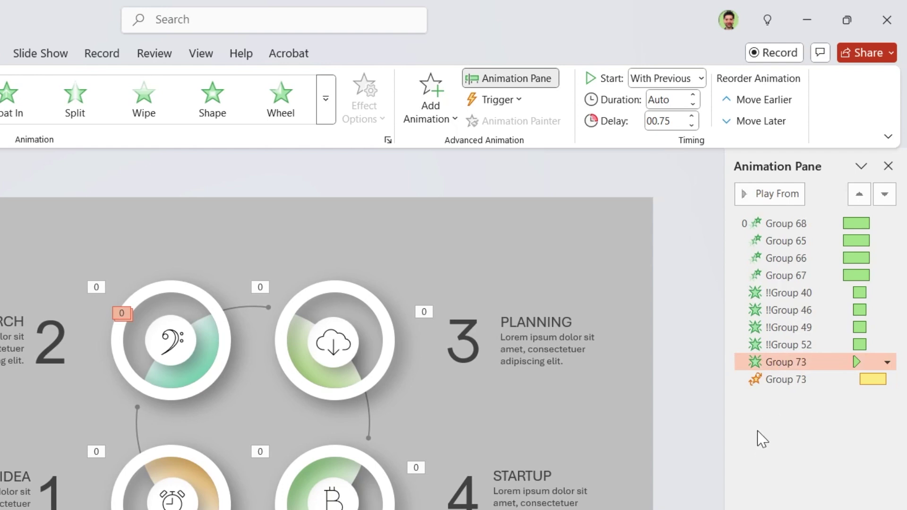
{"action": "left_click", "coordinate": [693, 117]}
{"action": "left_click", "coordinate": [693, 117]}
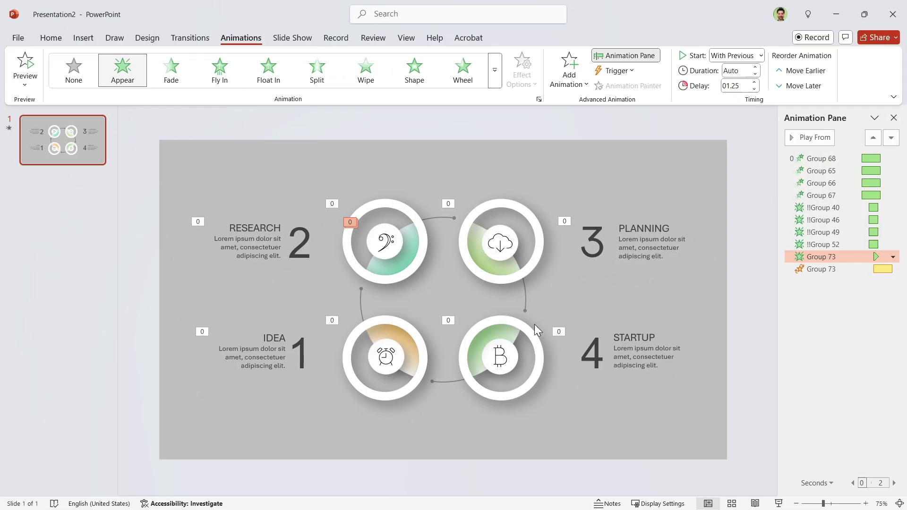
Turn the connecting arc group 45° with its rotation handle, snapping with Shift
{"action": "left_click", "coordinate": [526, 302]}
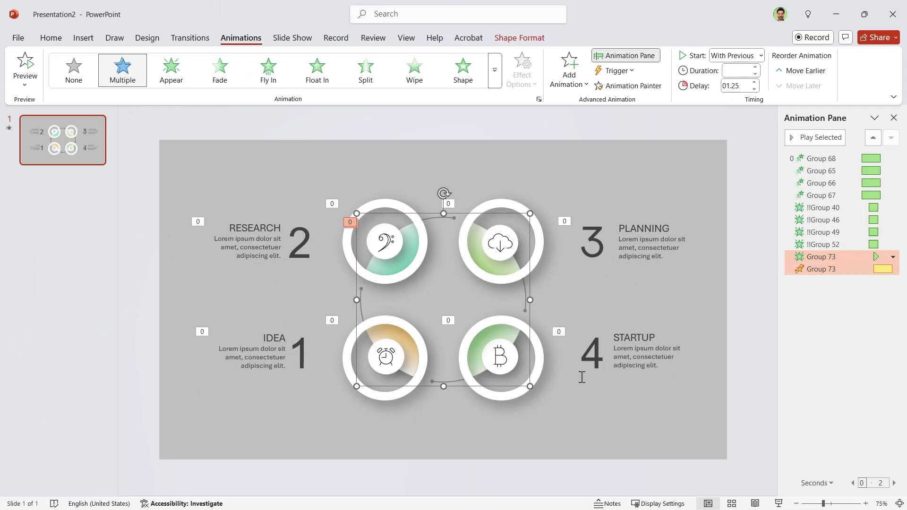
{"action": "key", "text": "shift"}
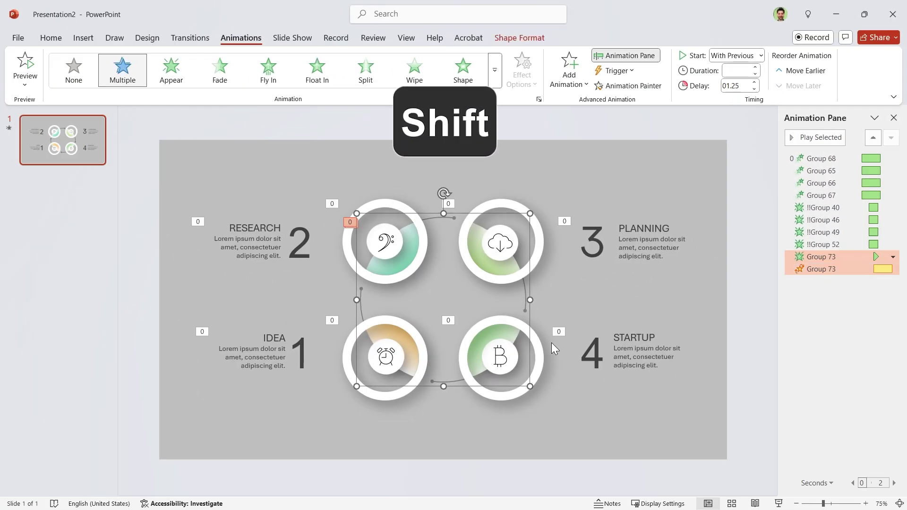
{"action": "left_click_drag", "start_coordinate": [443, 192], "coordinate": [373, 219]}
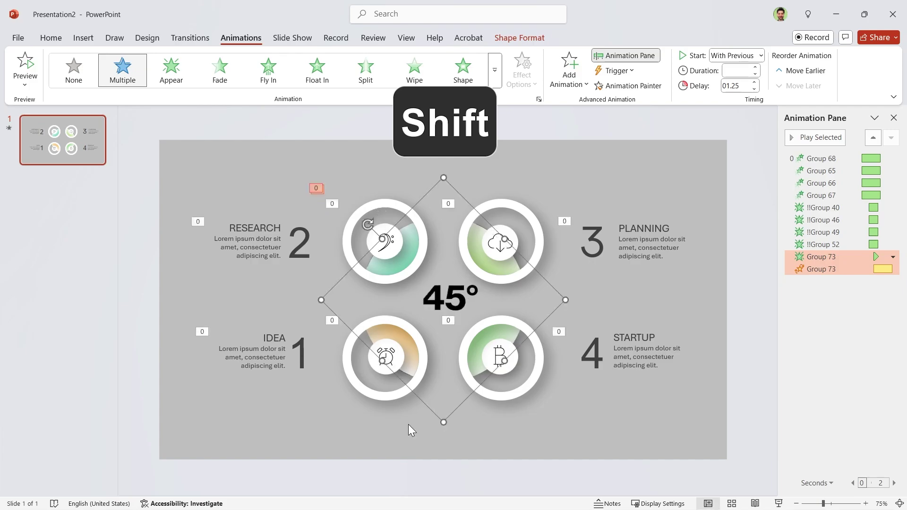